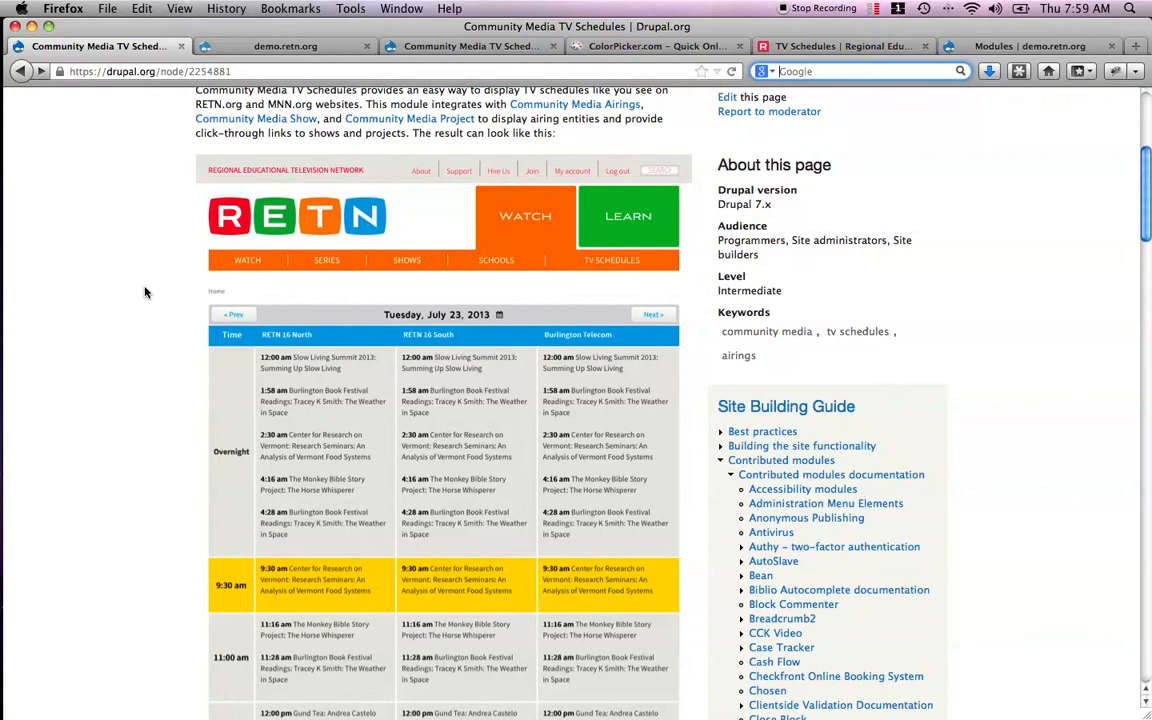
Review the Community Media TV Schedules documentation page, including its introduction and the sample schedule screenshot
scroll(144, 292, up, 5)
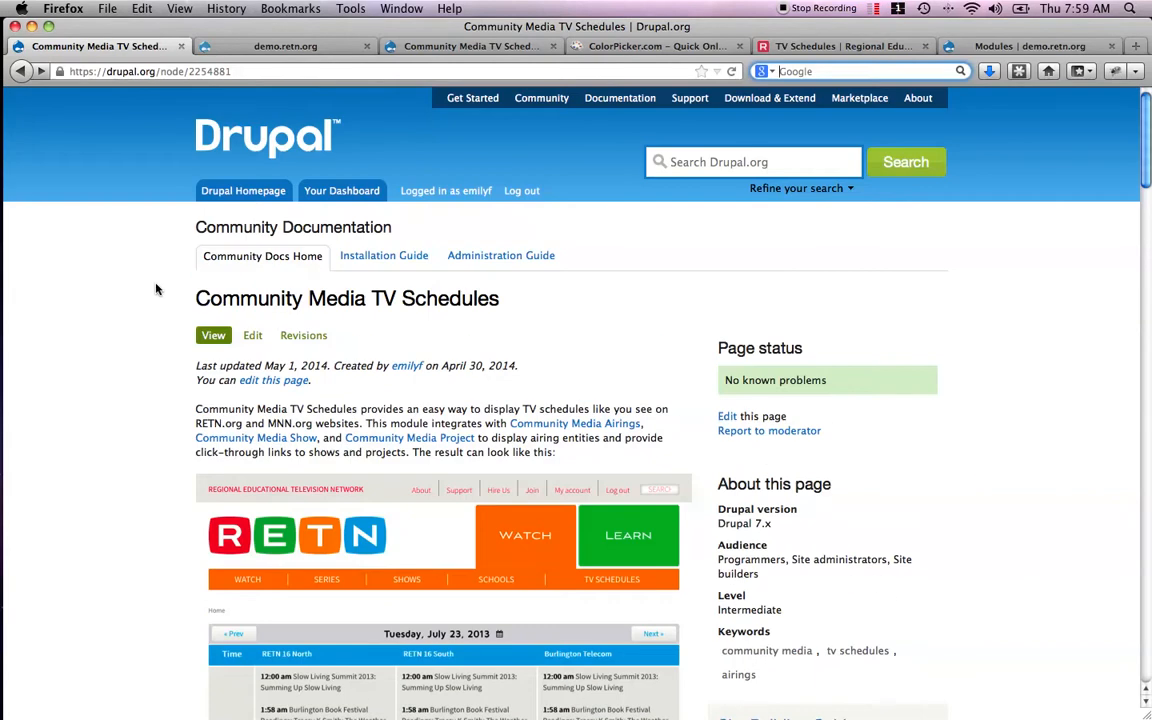
scroll(155, 292, down, 6)
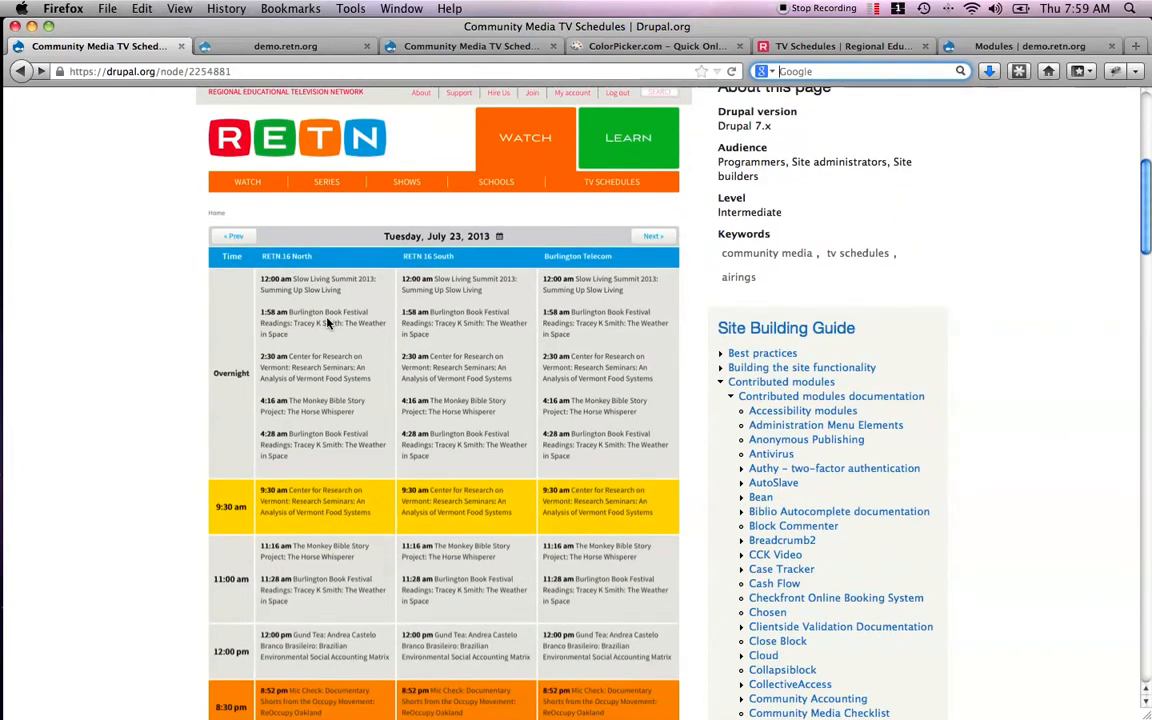
scroll(326, 322, down, 2)
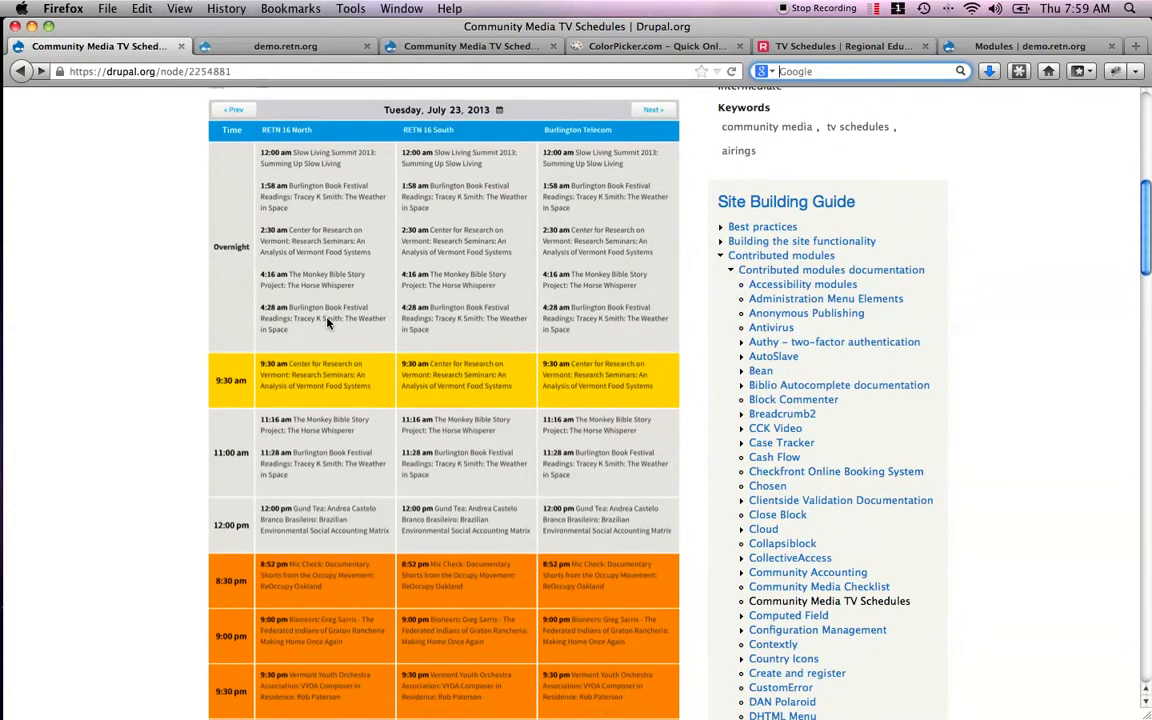
scroll(326, 322, up, 5)
scroll(326, 322, up, 1)
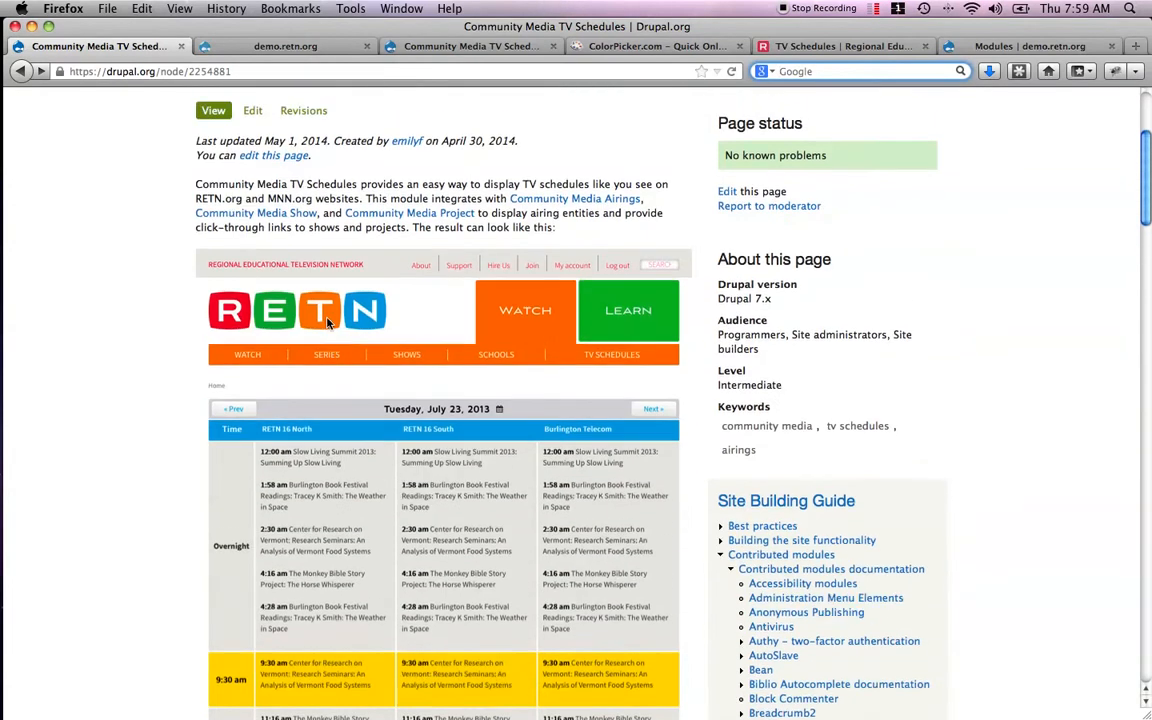
scroll(326, 322, up, 2)
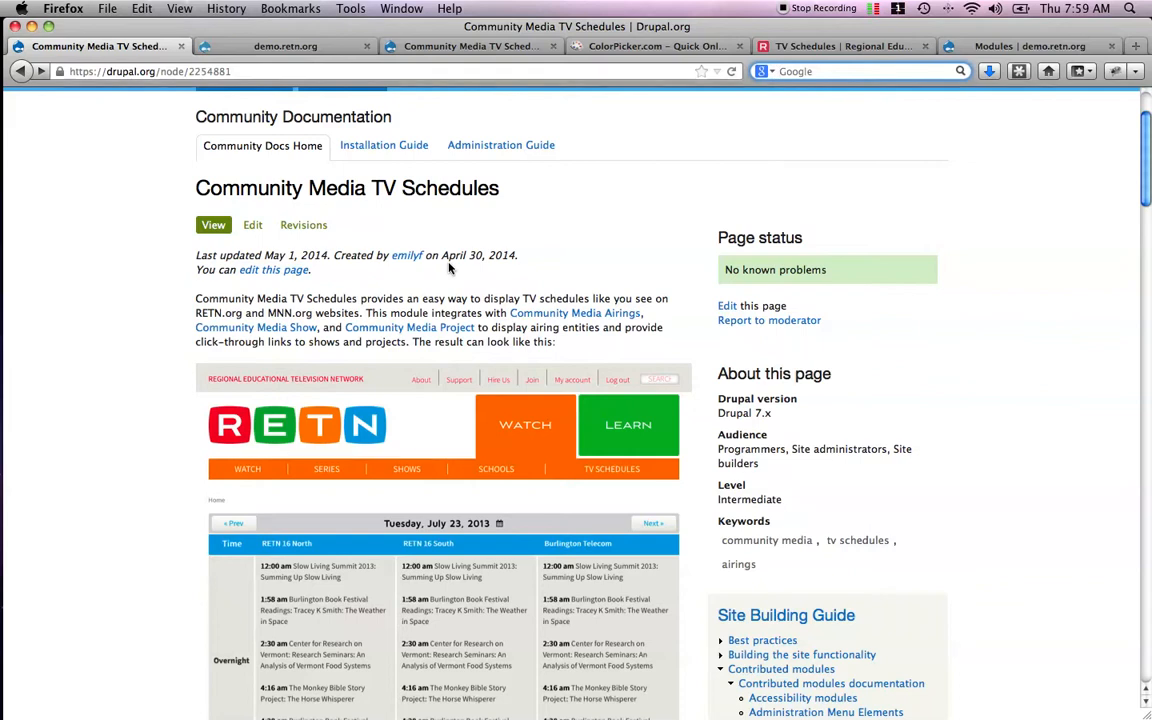
On the RETN TV Schedules page, use the date picker to display the schedule for April 30, 2014
click(805, 46)
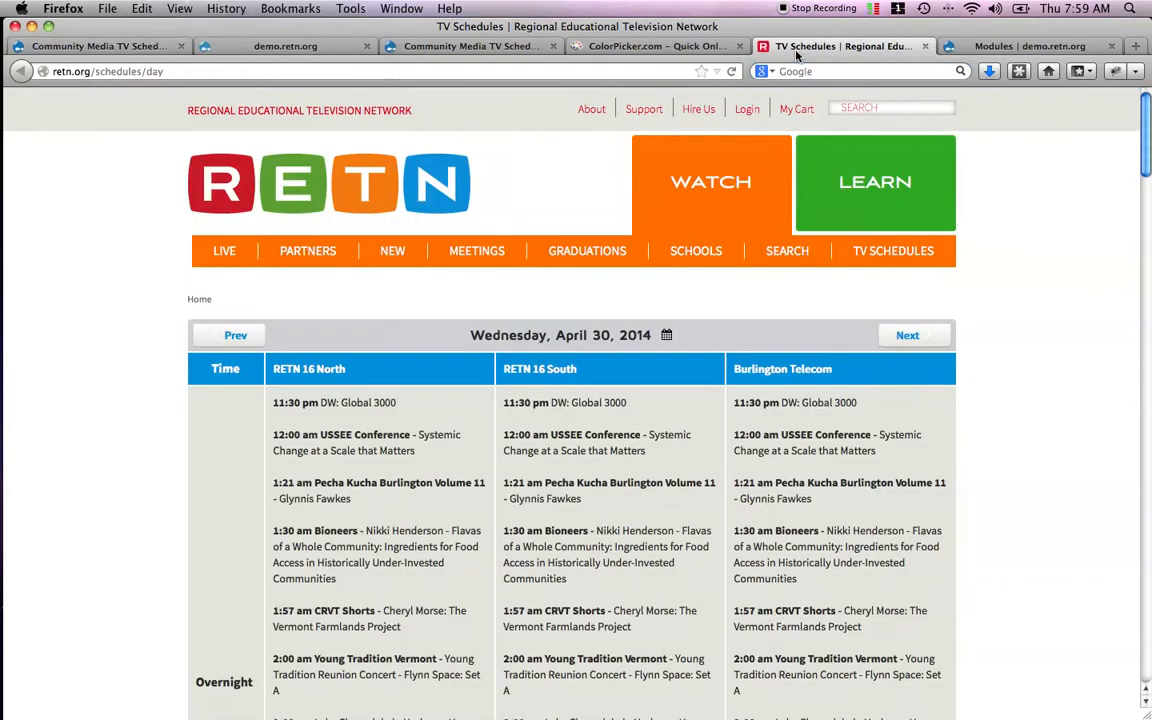
scroll(638, 406, down, 2)
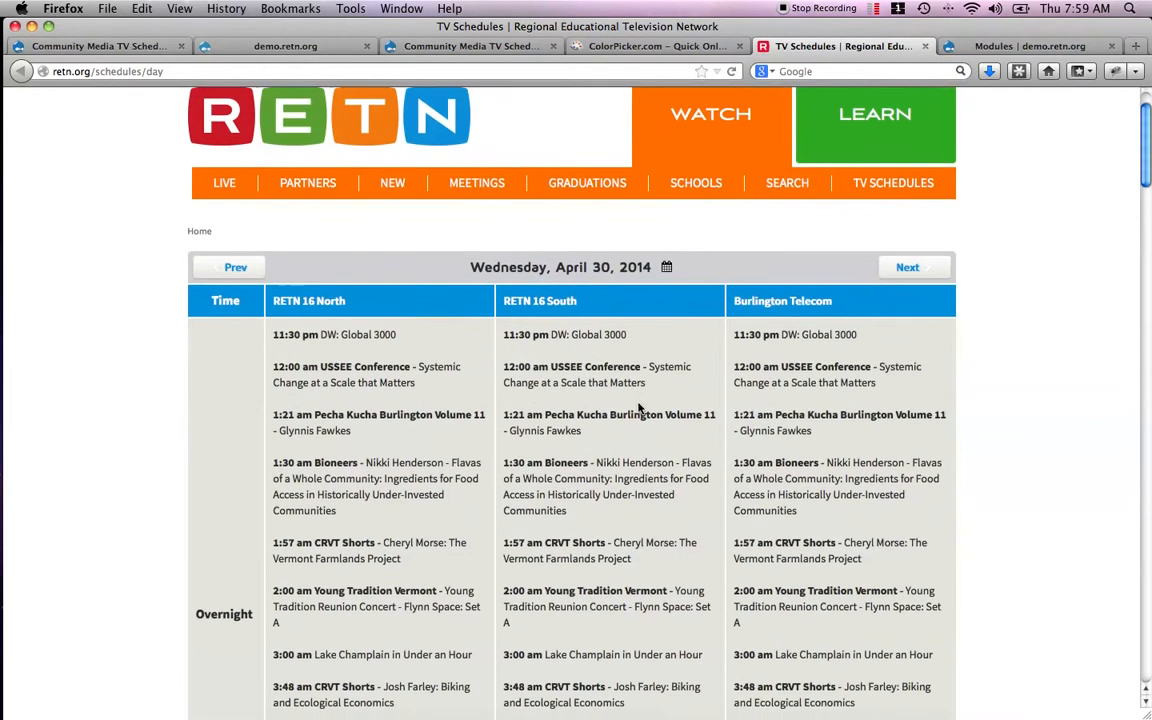
click(666, 269)
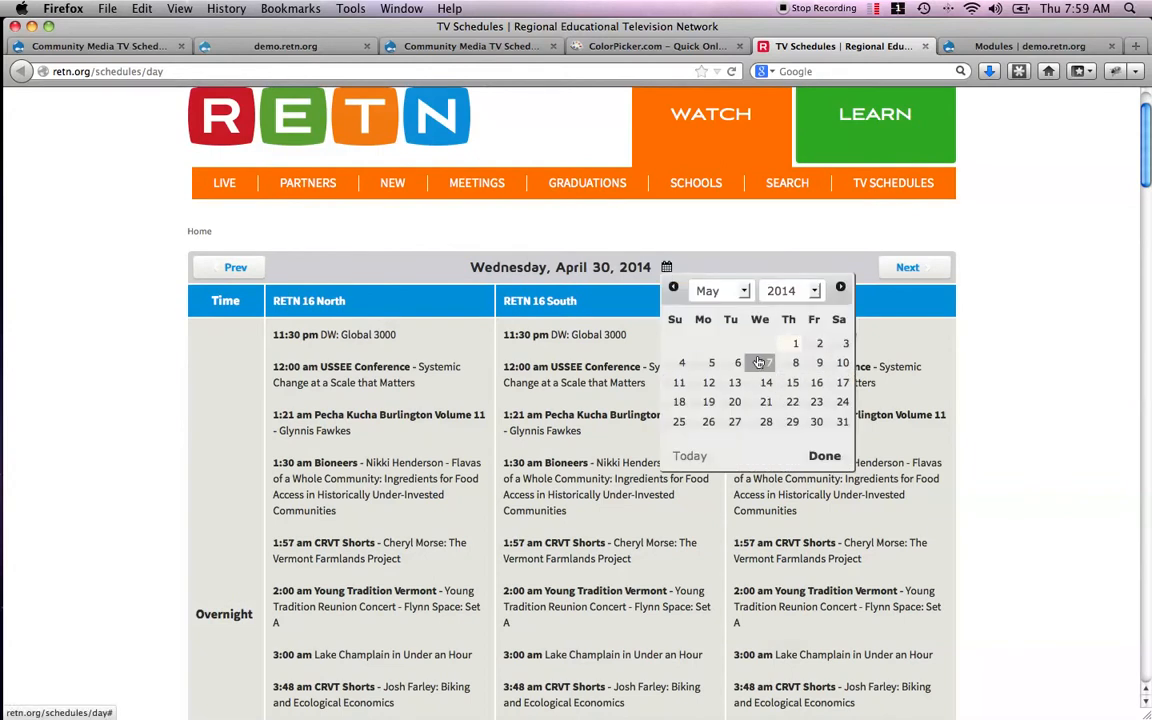
click(673, 287)
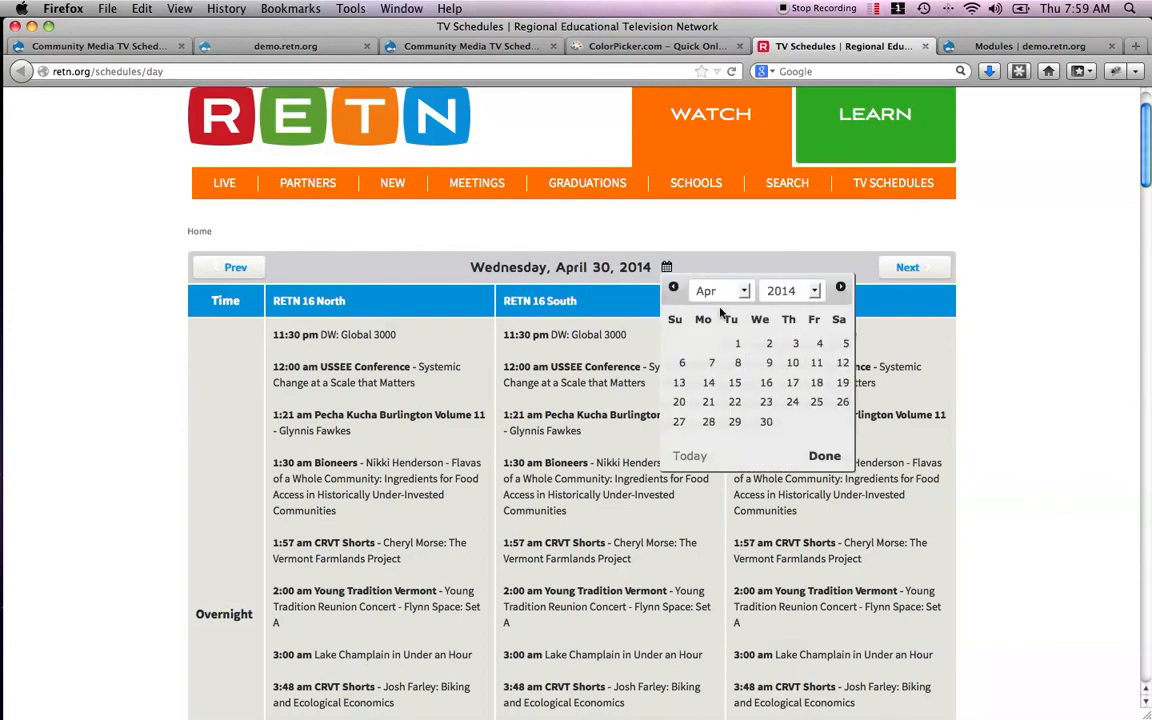
click(762, 421)
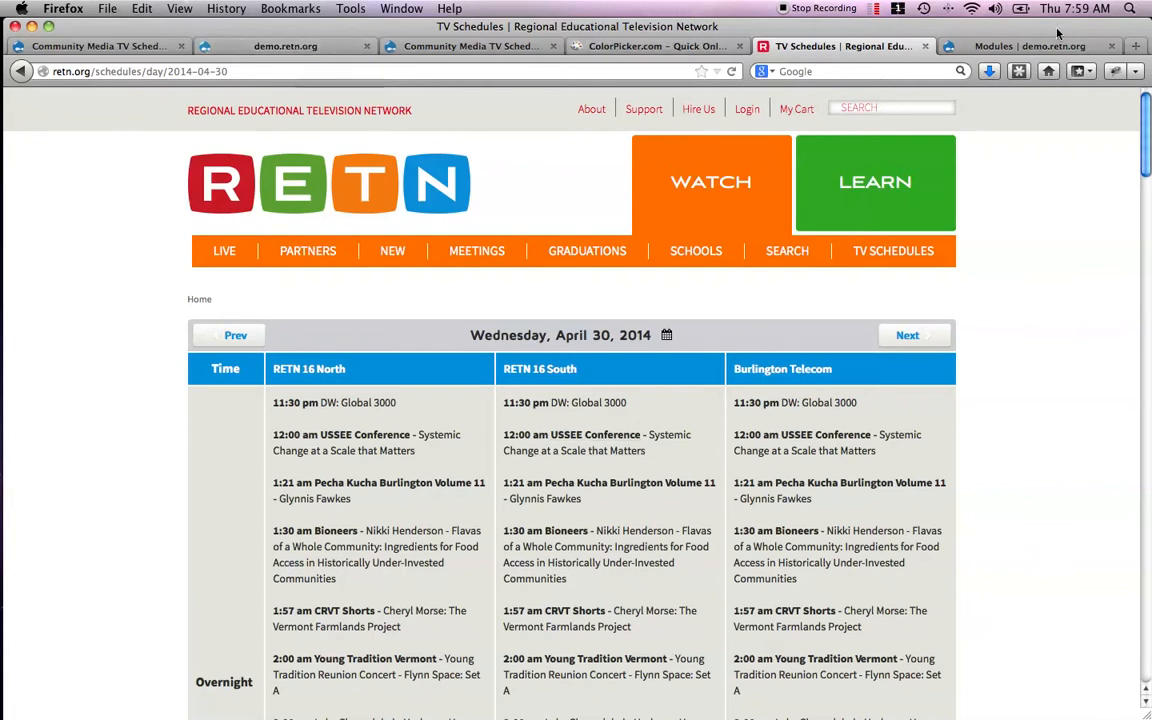
On the demo site's Modules page, show the Community Media group and review the Project and Show airing modules
click(1030, 47)
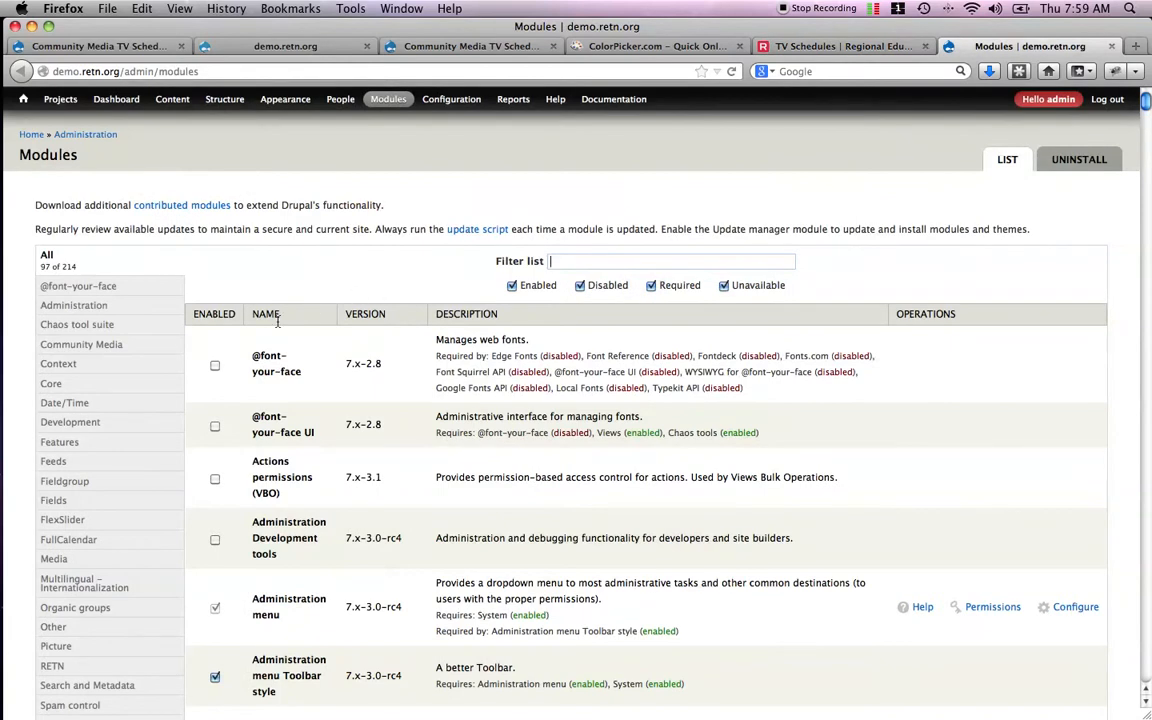
click(138, 349)
scroll(447, 383, down, 10)
scroll(447, 383, down, 5)
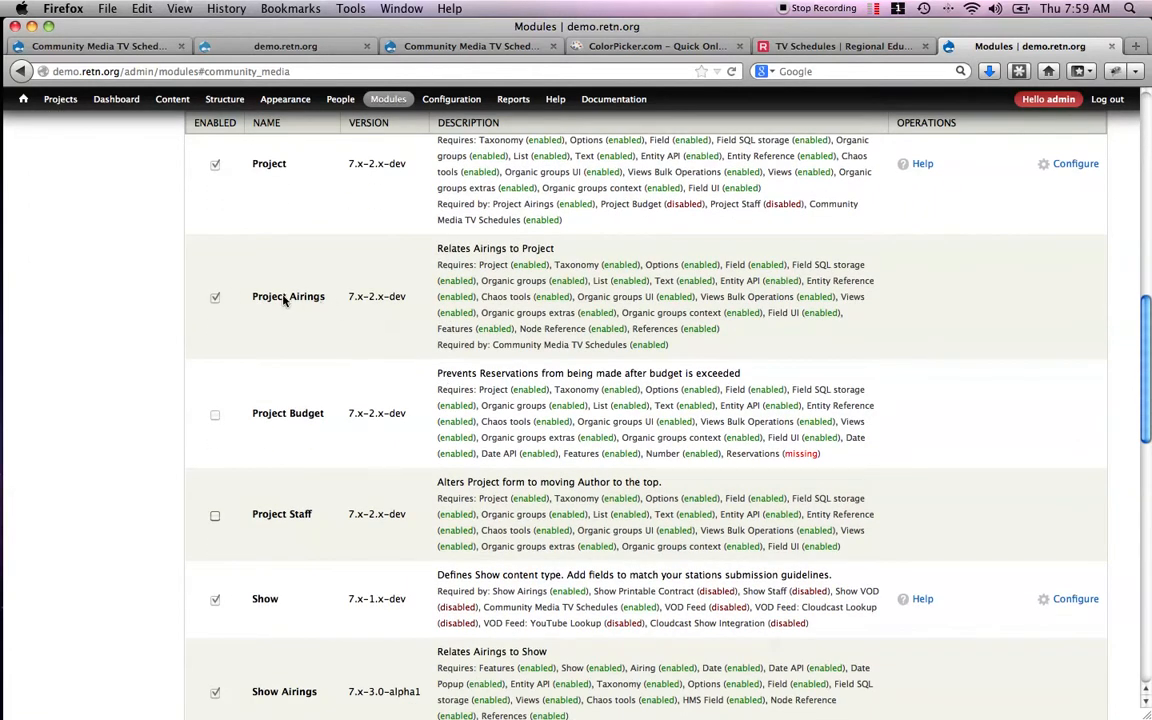
scroll(284, 300, down, 3)
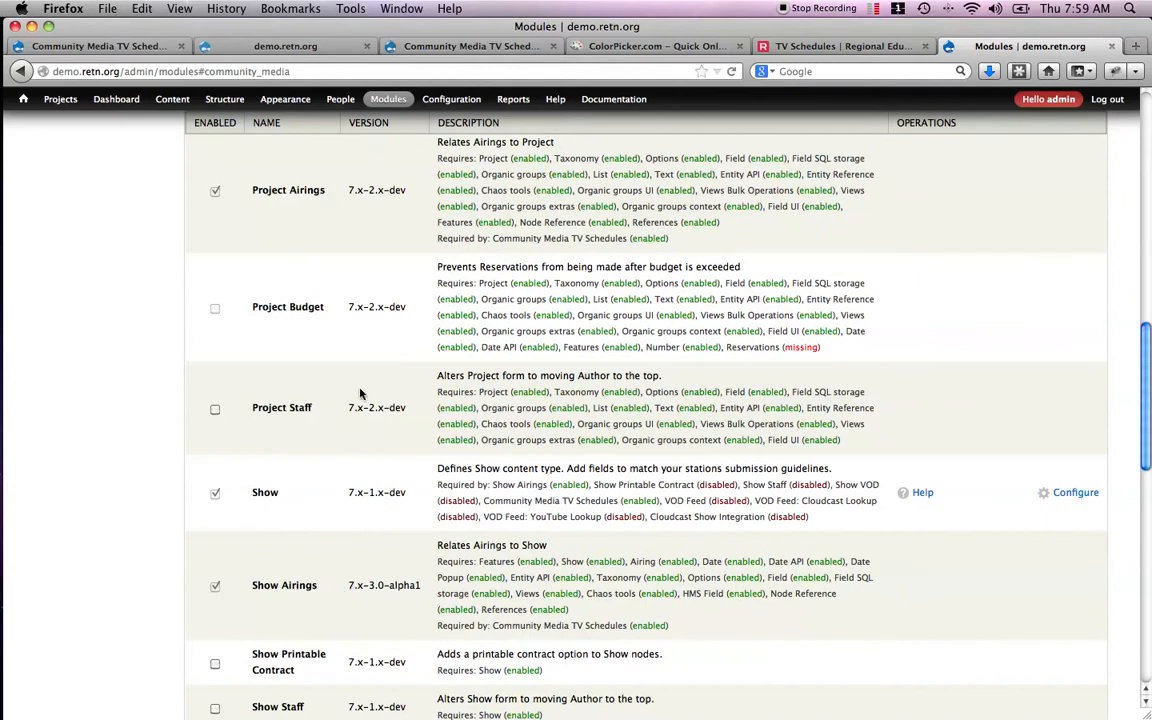
Open the Manage Fields page for the airing entity in the demo site's structure settings
mouse_move(222, 100)
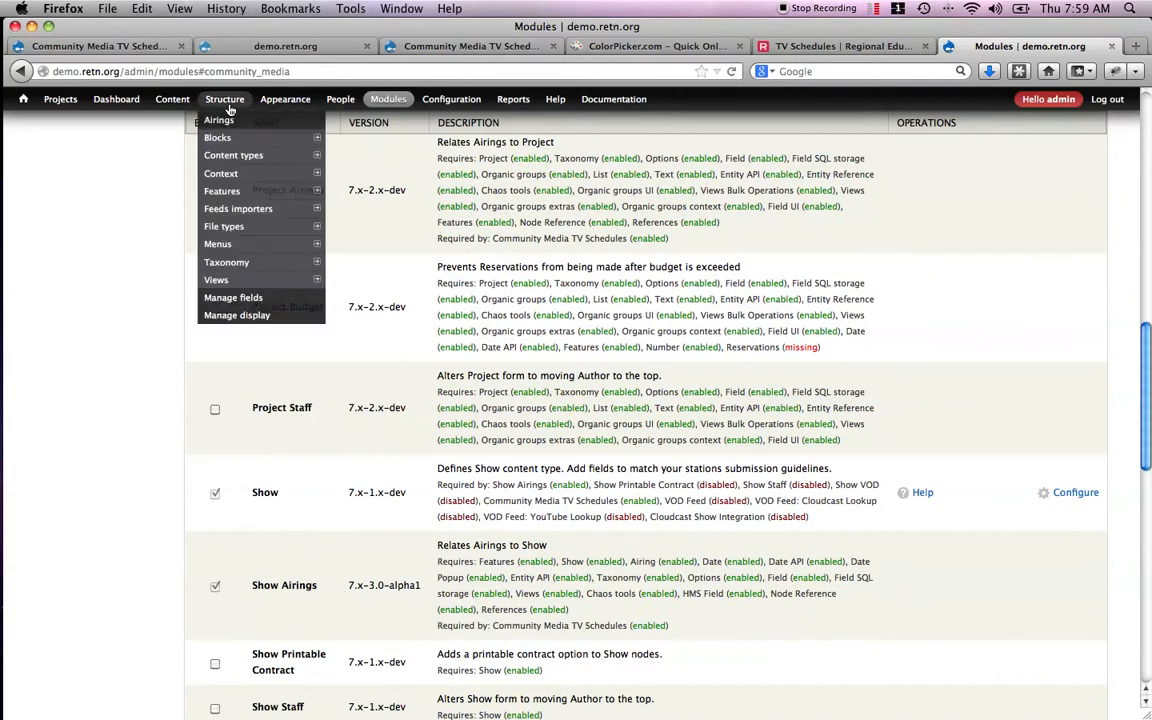
click(219, 121)
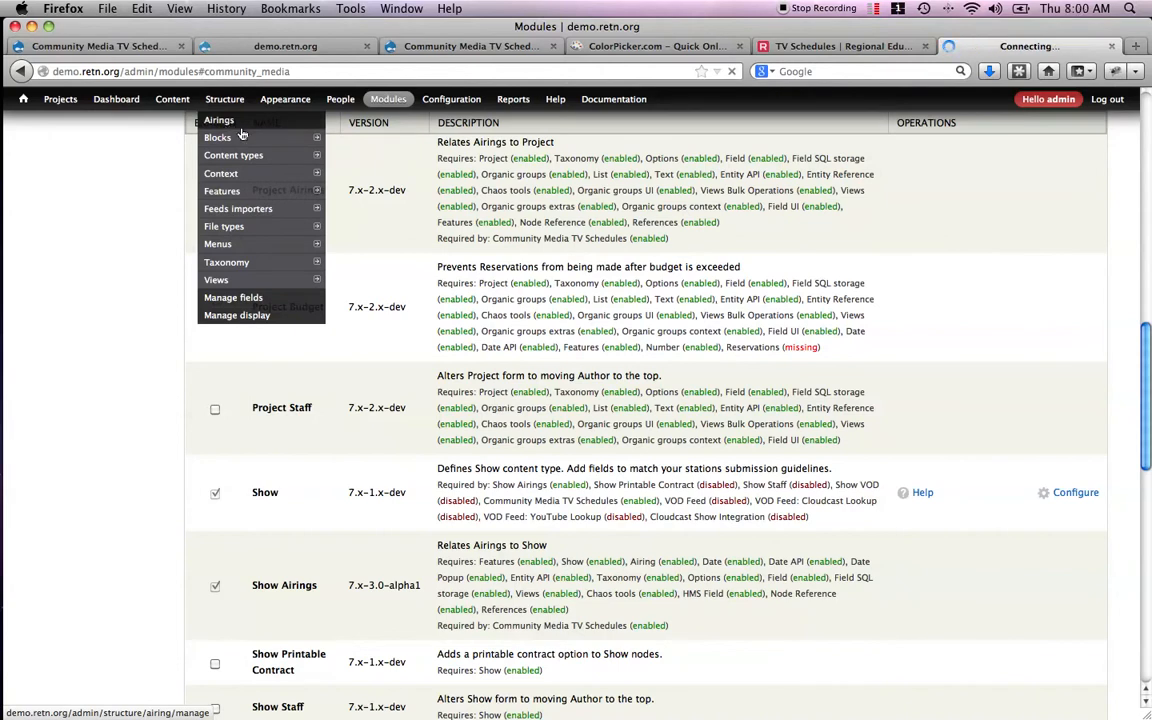
mouse_move(257, 140)
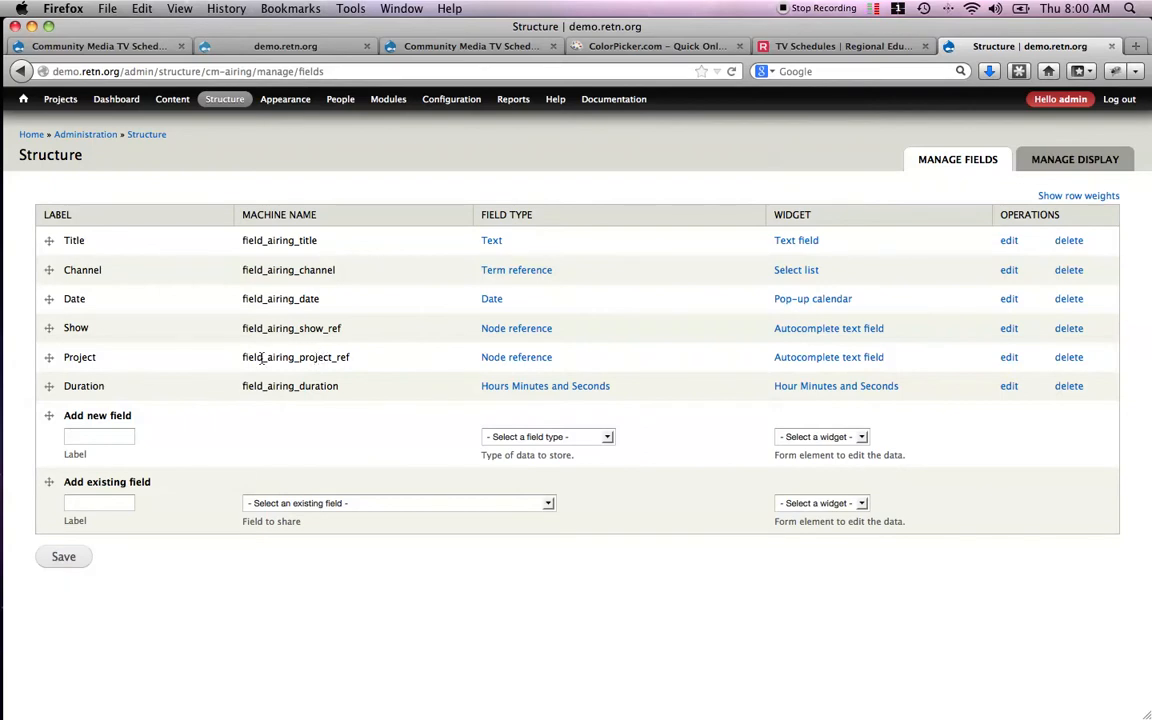
click(830, 46)
mouse_move(696, 251)
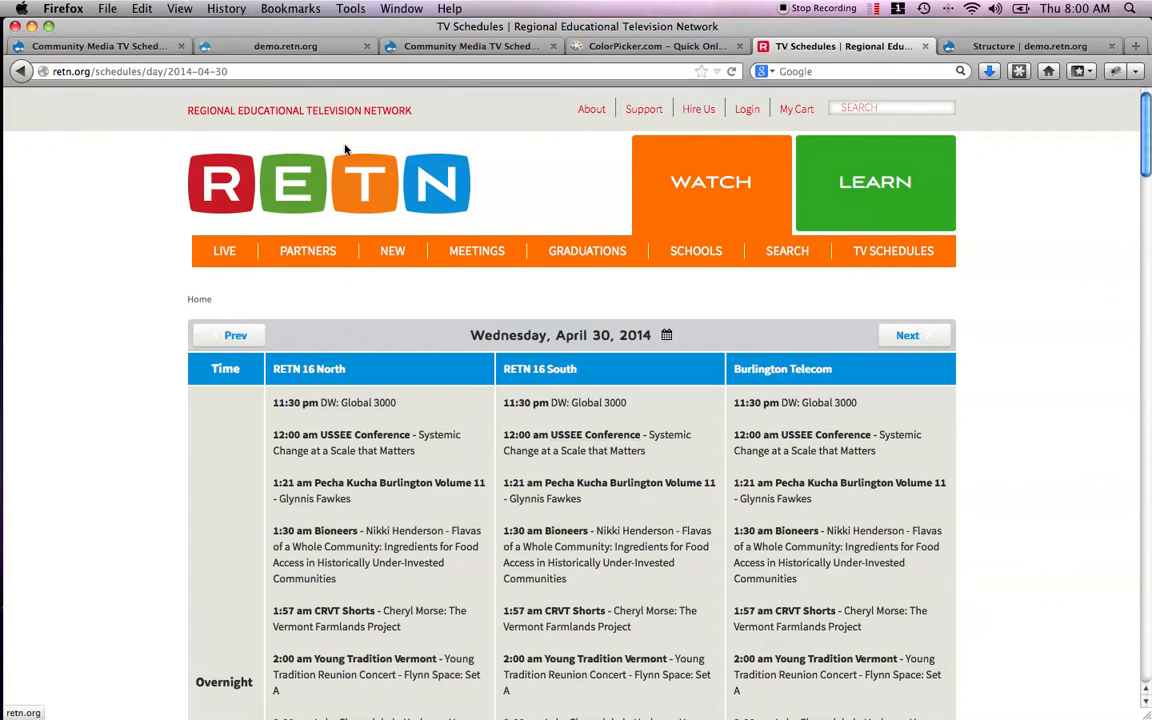
click(258, 48)
click(423, 48)
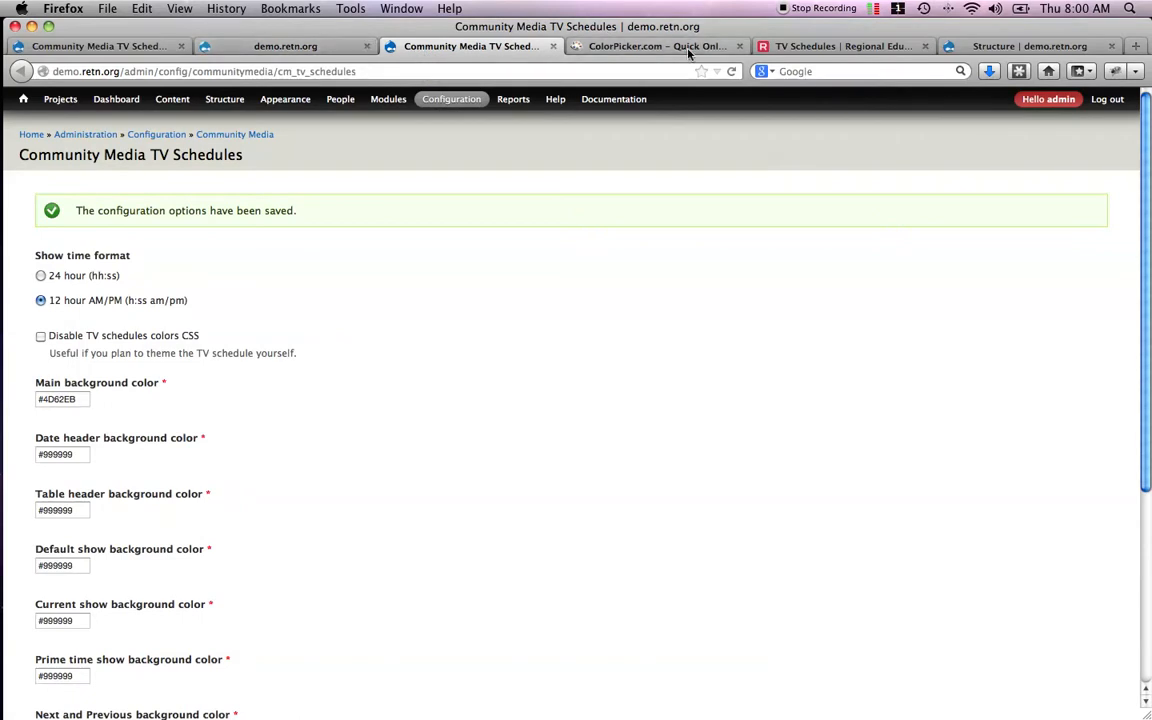
click(1001, 47)
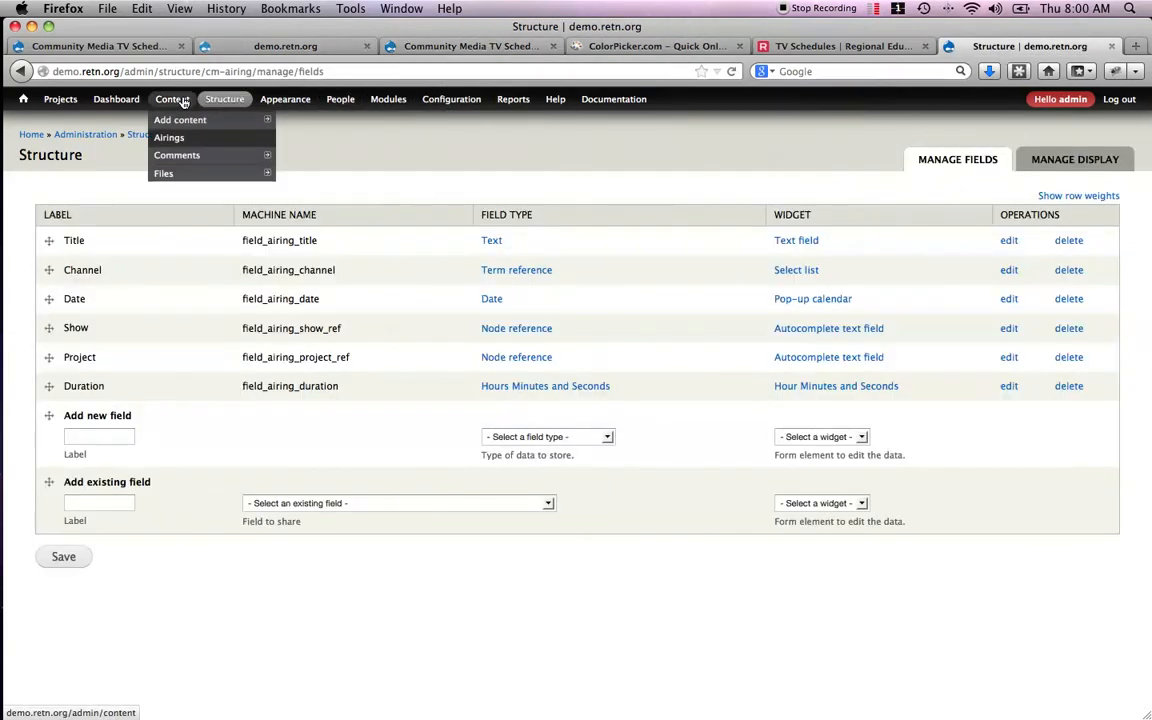
Open the list of airings in the site content and start adding a new airing
mouse_move(180, 120)
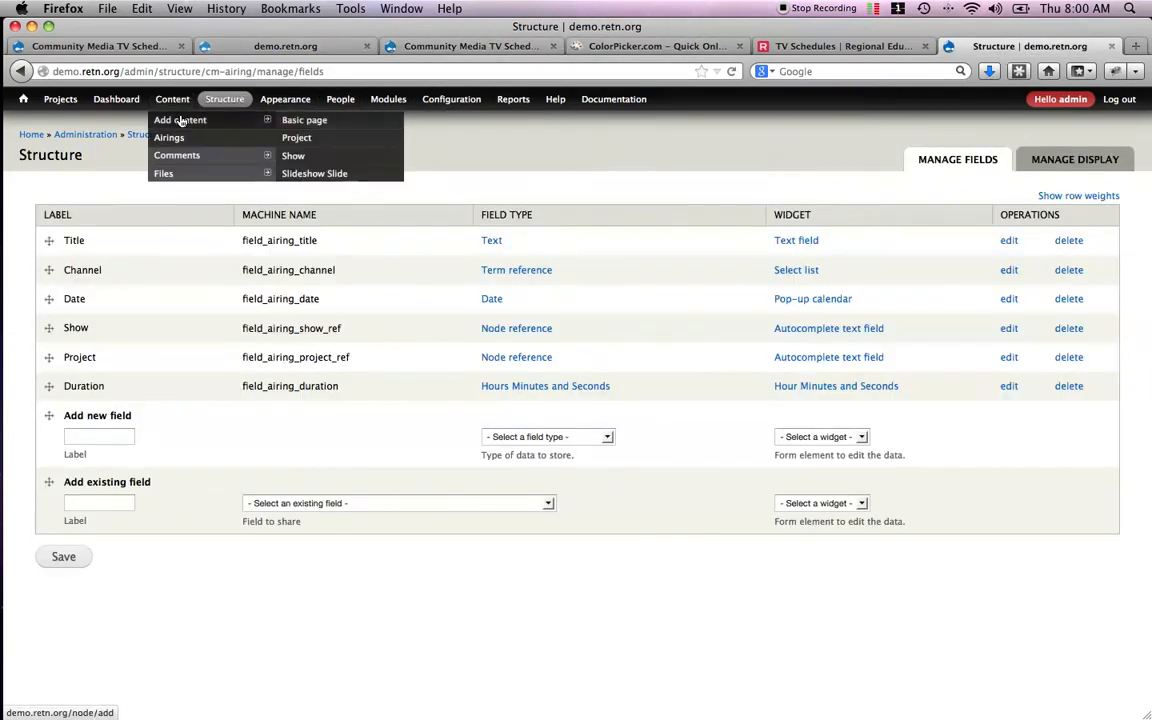
click(173, 139)
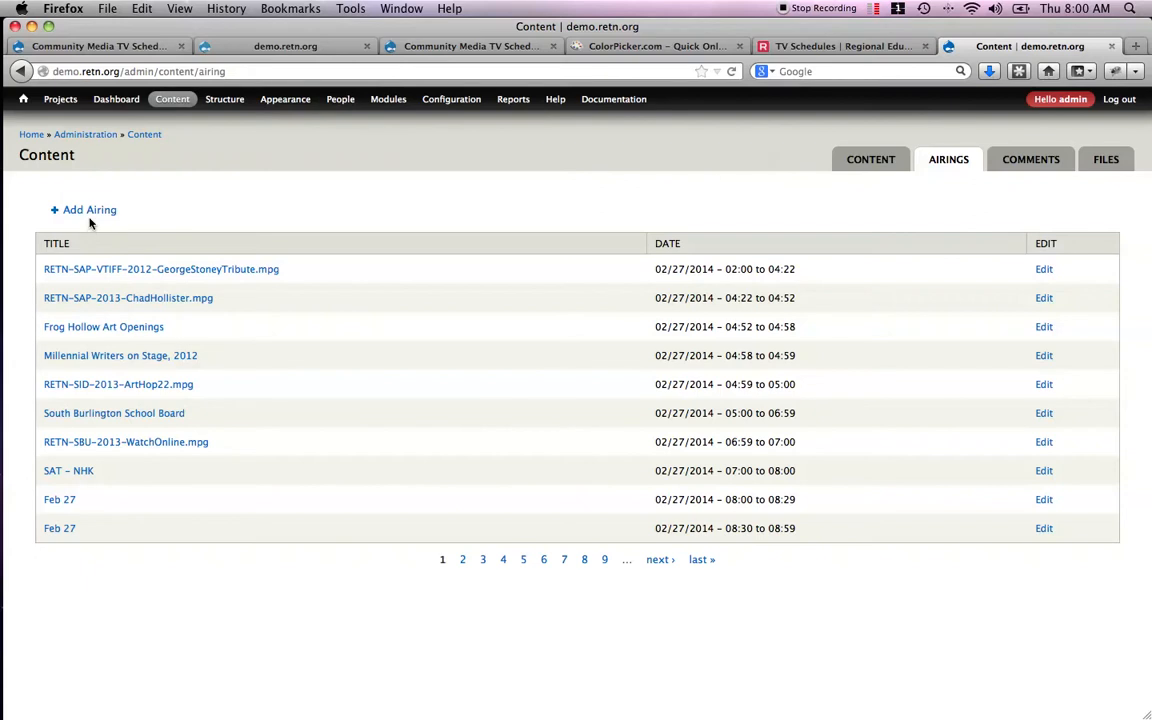
click(90, 214)
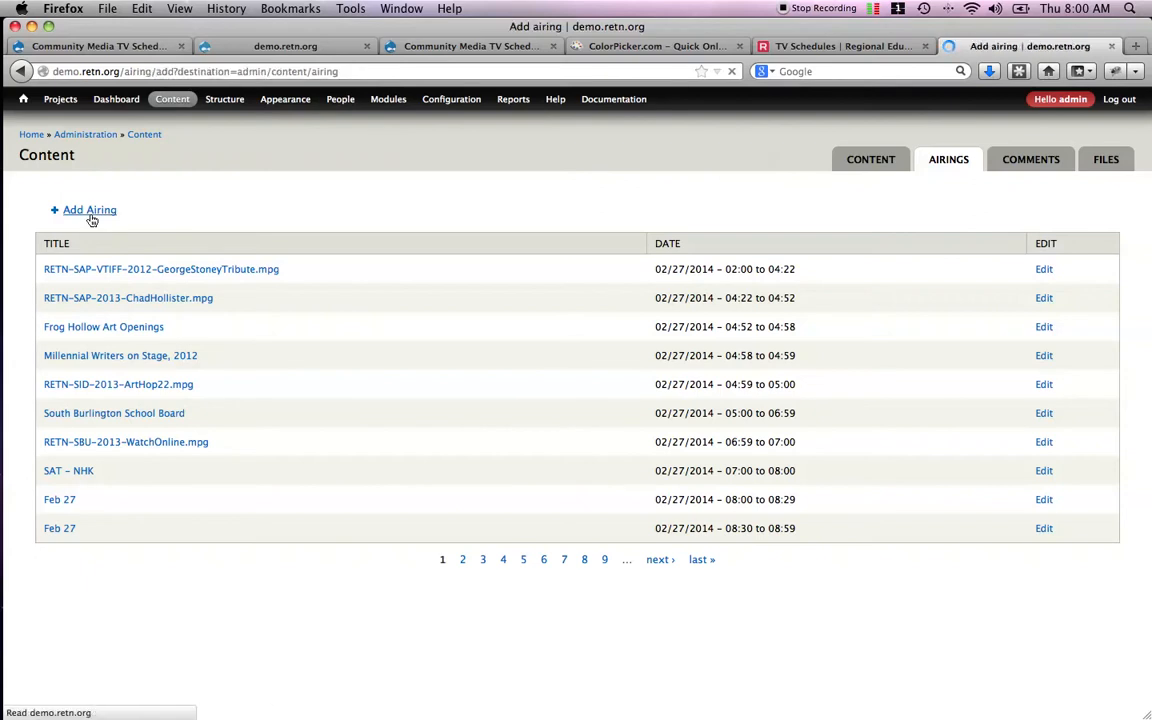
scroll(496, 365, down, 3)
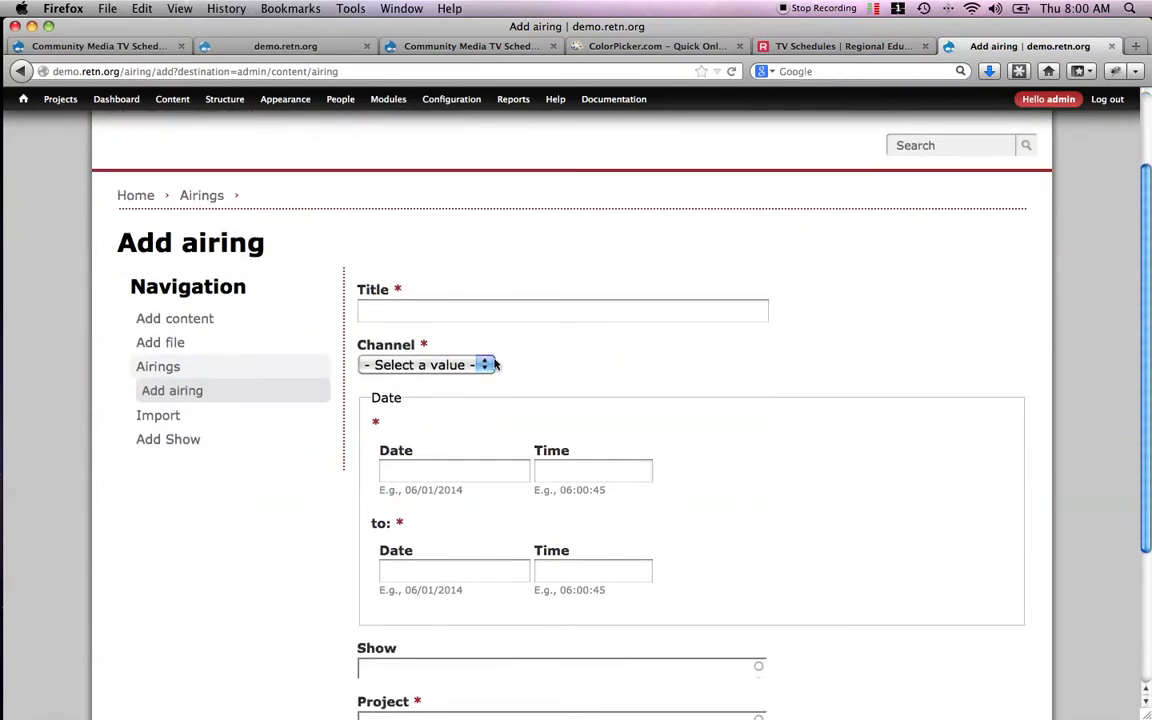
Title the new airing "Test airing 003" and assign it to the RETN 16 North channel
click(438, 314)
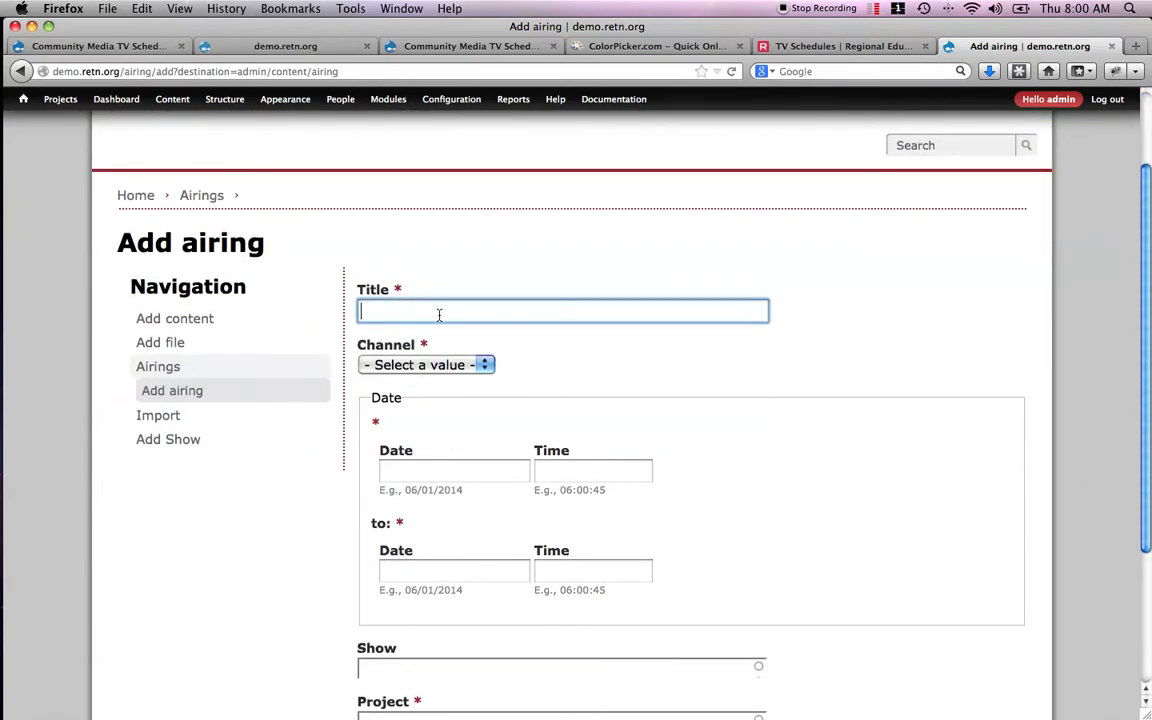
text(Test airing 003)
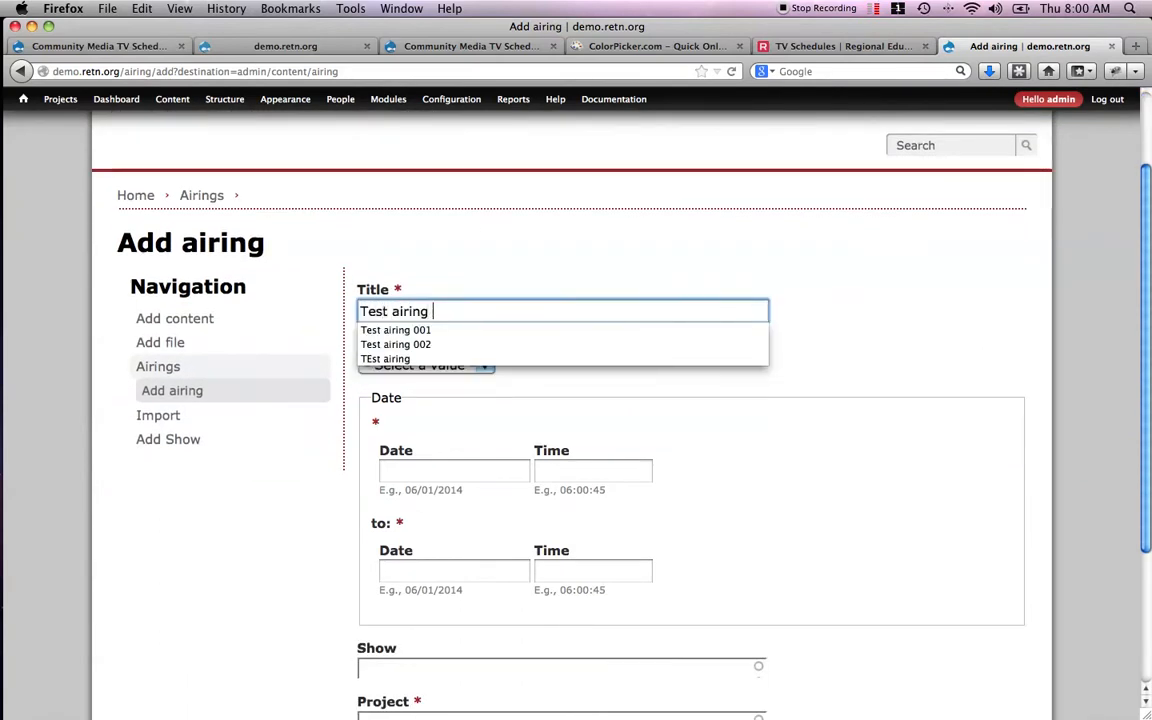
scroll(599, 329, down, 2)
click(465, 309)
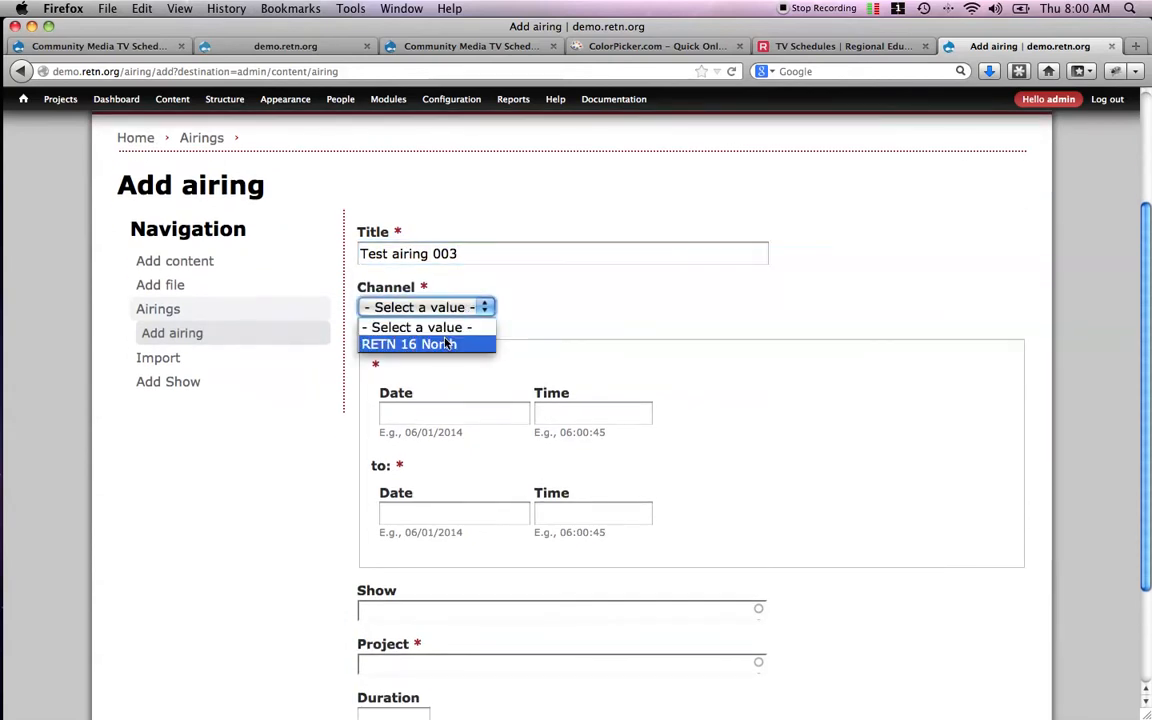
click(440, 344)
Set the airing's start to 05/01/2014 at 11:00:00
click(475, 419)
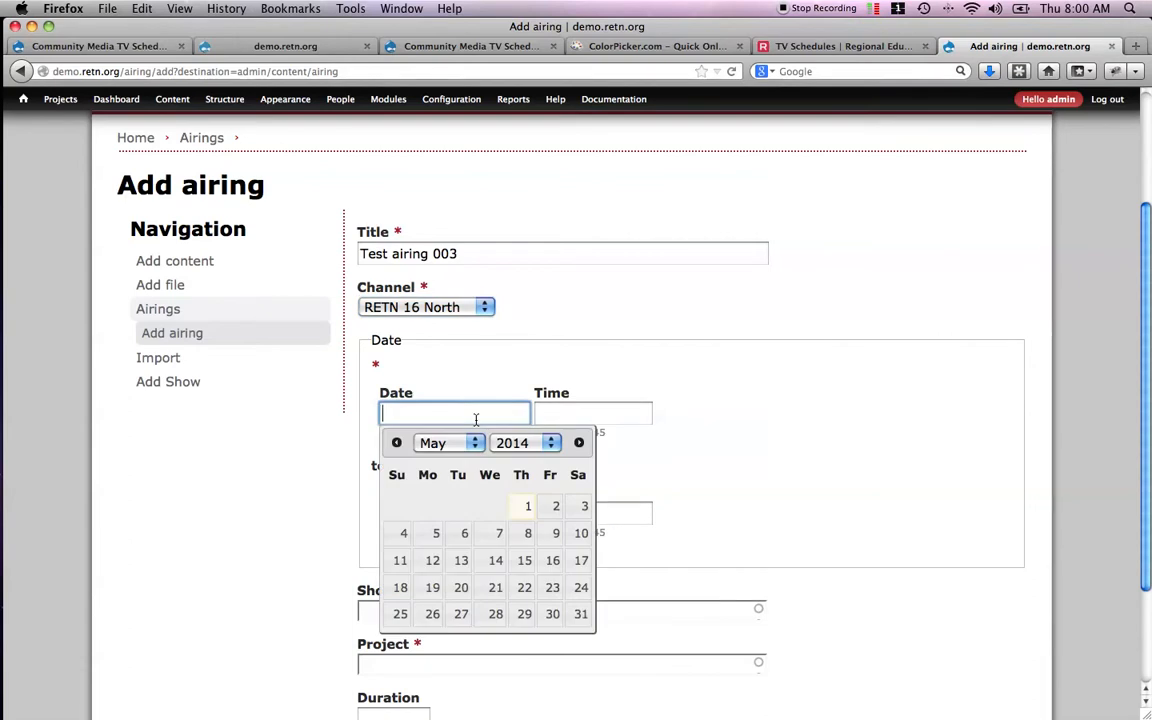
click(525, 505)
click(566, 416)
text(11)
key(Tab)
key(Tab)
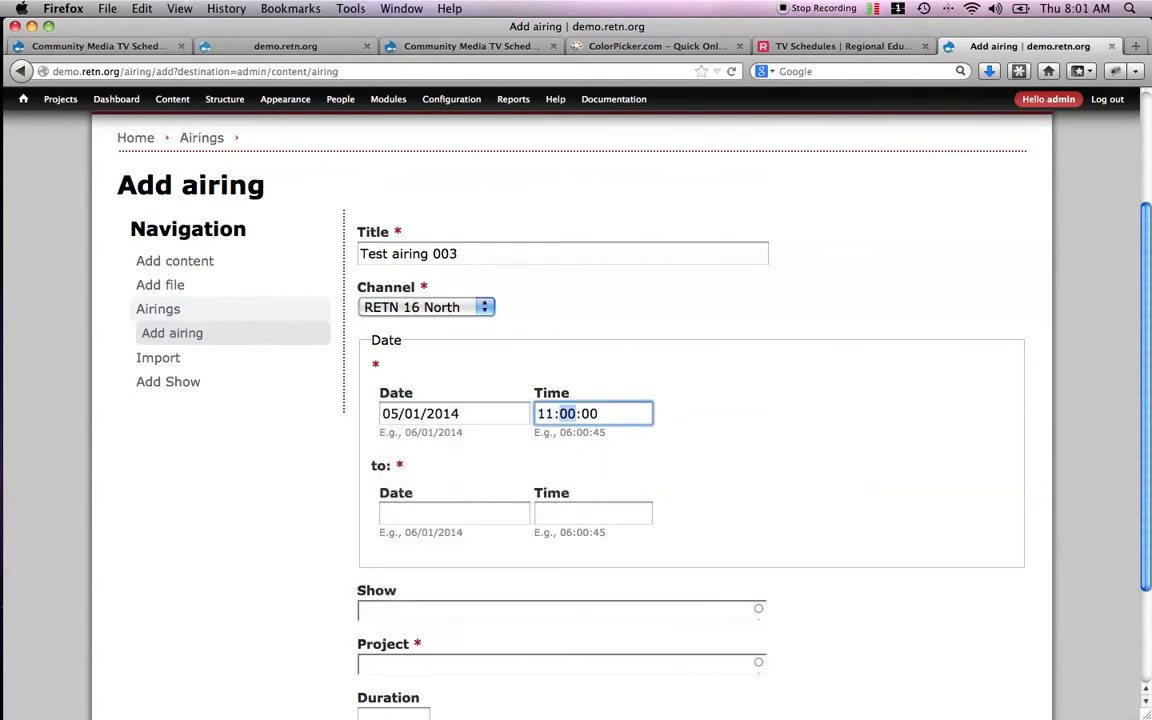
Set the airing's end to 05/01/2014 at 11:45:00
click(440, 516)
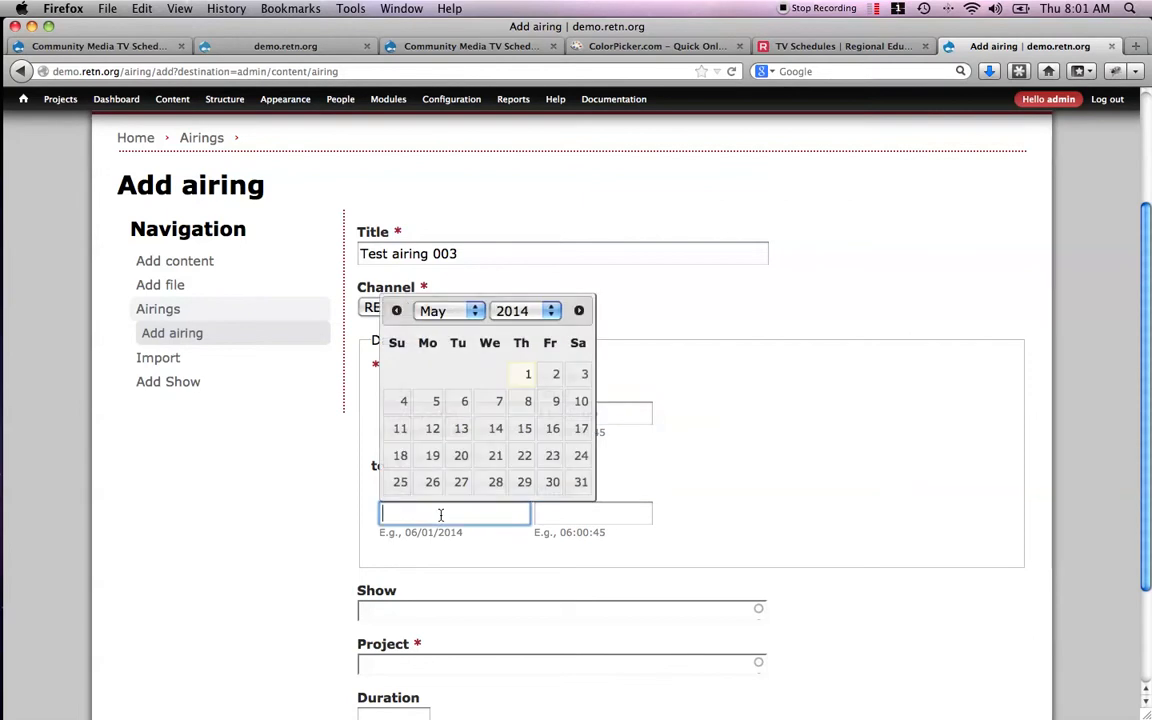
click(525, 375)
click(567, 512)
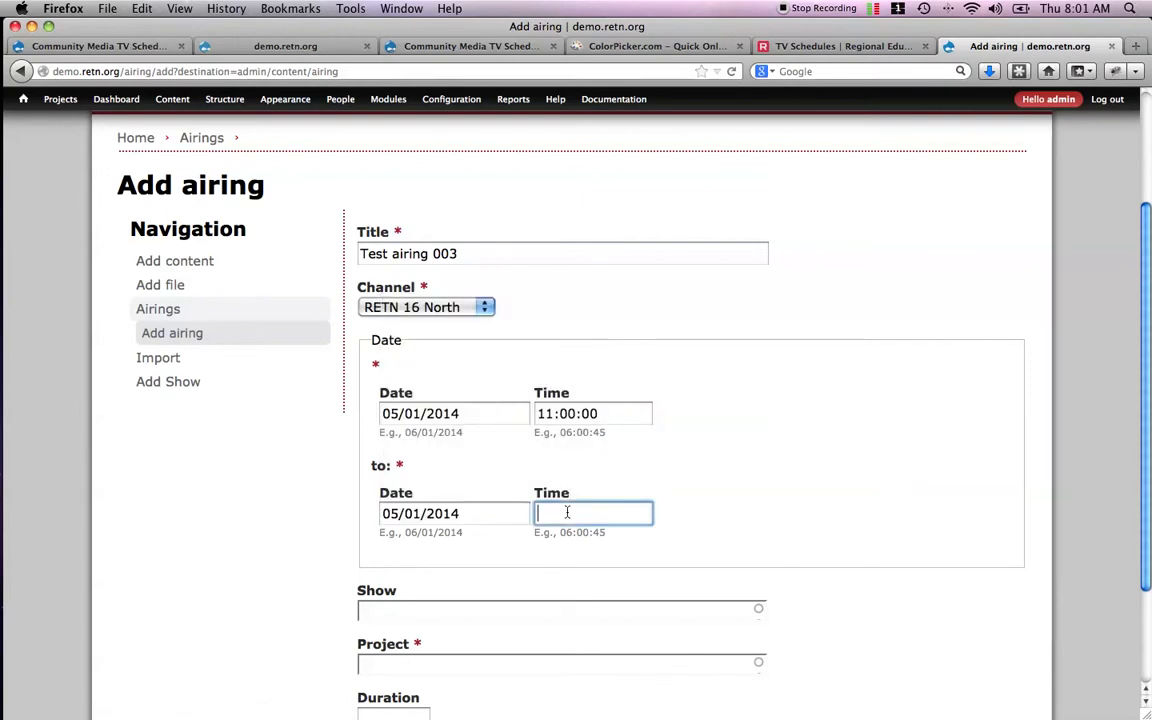
text(11:00:00)
key(Tab)
text(45)
click(522, 591)
Set the airing's show reference to the suggested Sala Rosa show
scroll(553, 589, down, 3)
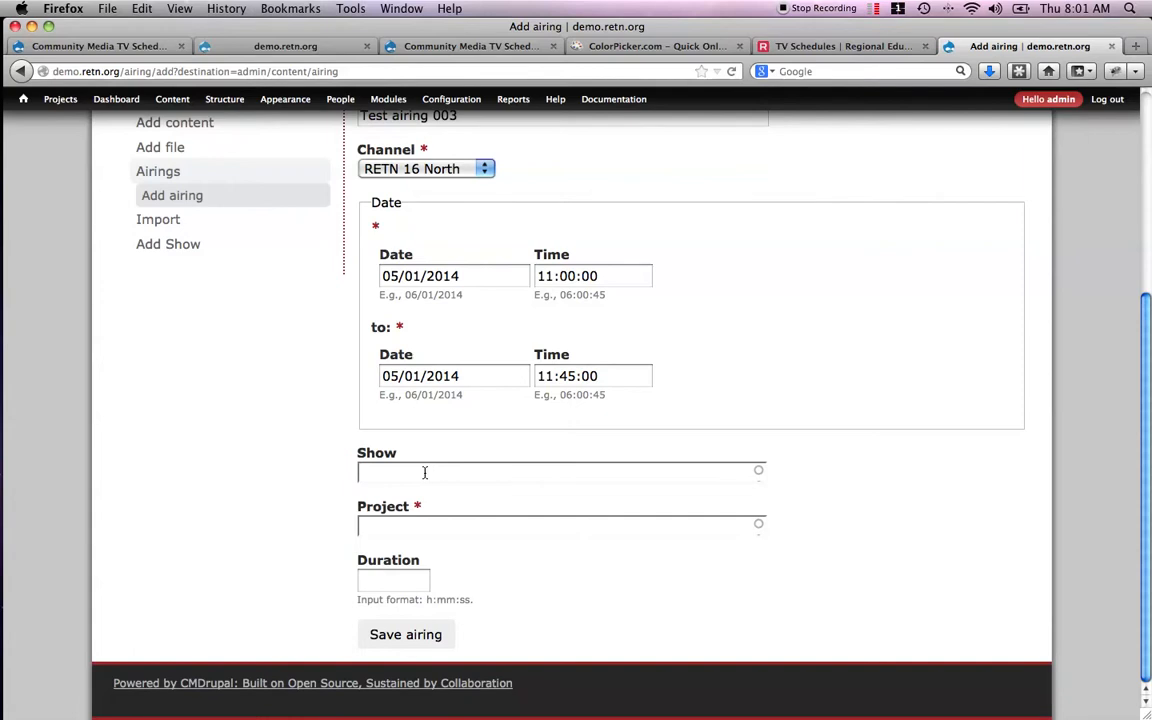
text(Casa)
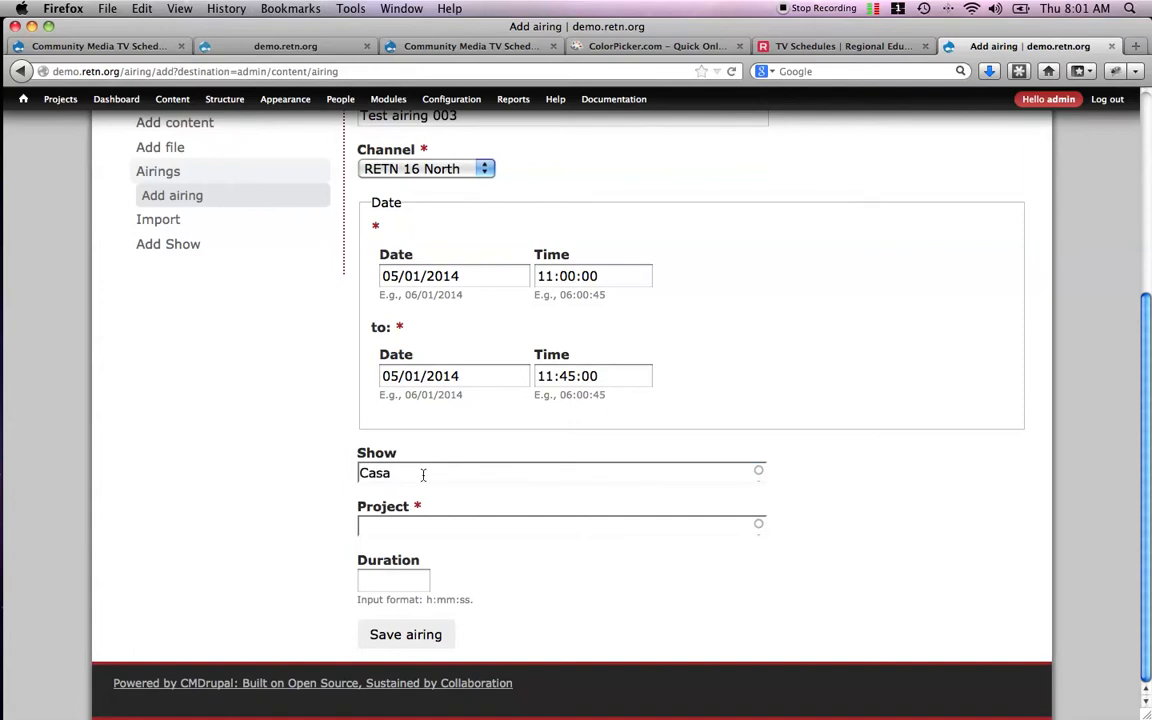
drag(423, 475, 357, 475)
text(Sal)
click(440, 494)
Set the project reference to Live Music Adventures and save the airing
click(403, 528)
text(Live)
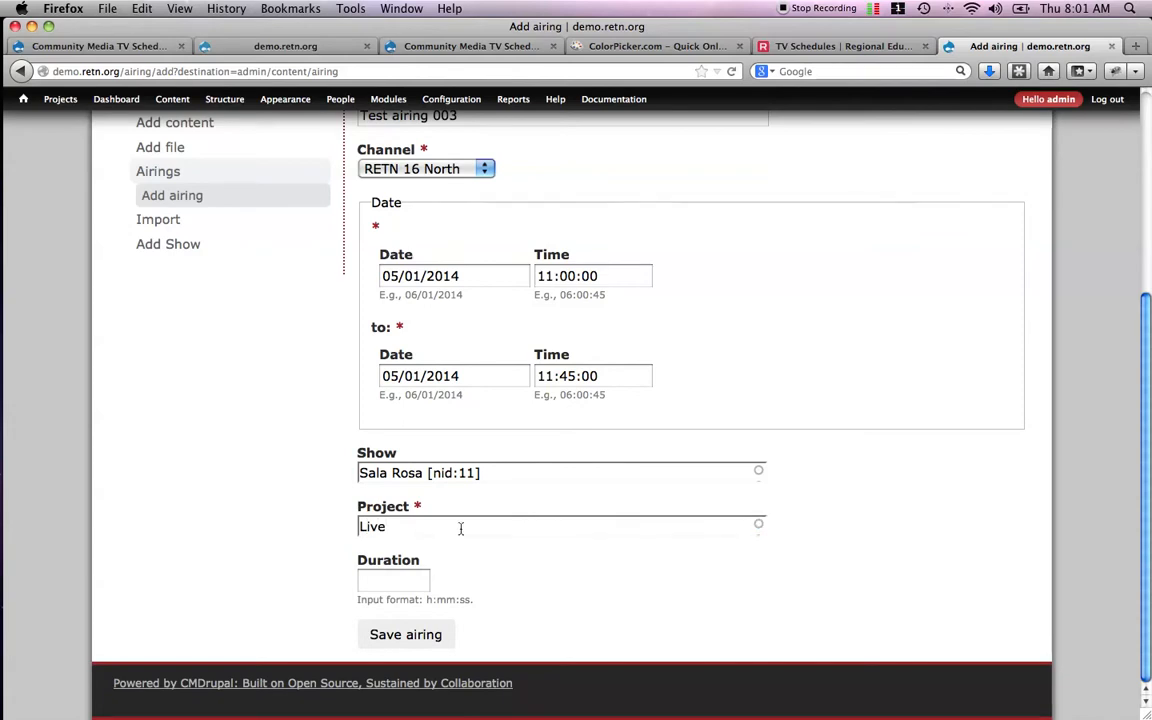
click(447, 548)
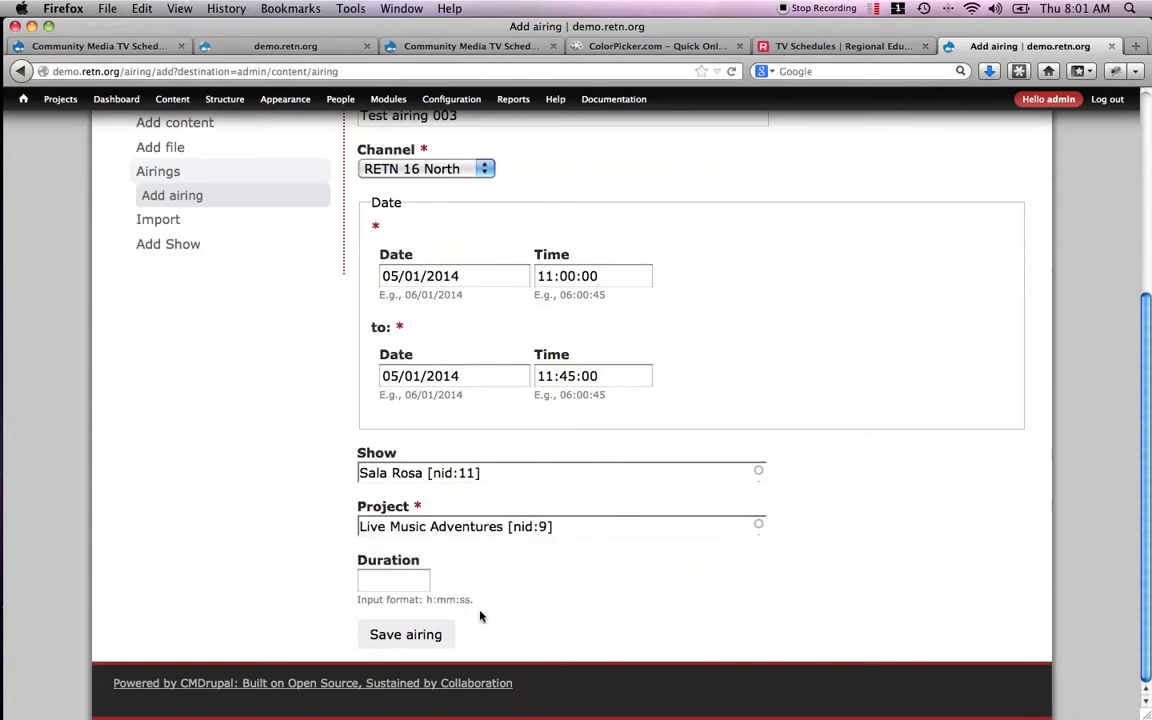
click(403, 636)
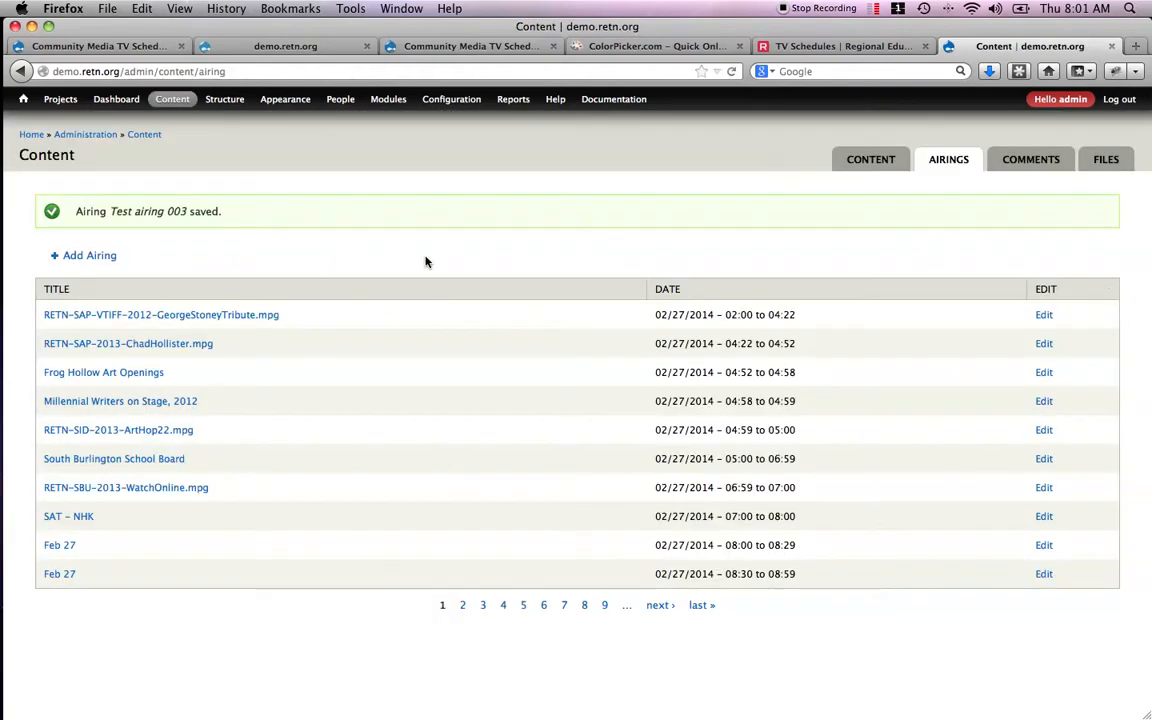
Open the site's module list for the Community Media group and check the requirements of Community Media TV Schedules
click(386, 101)
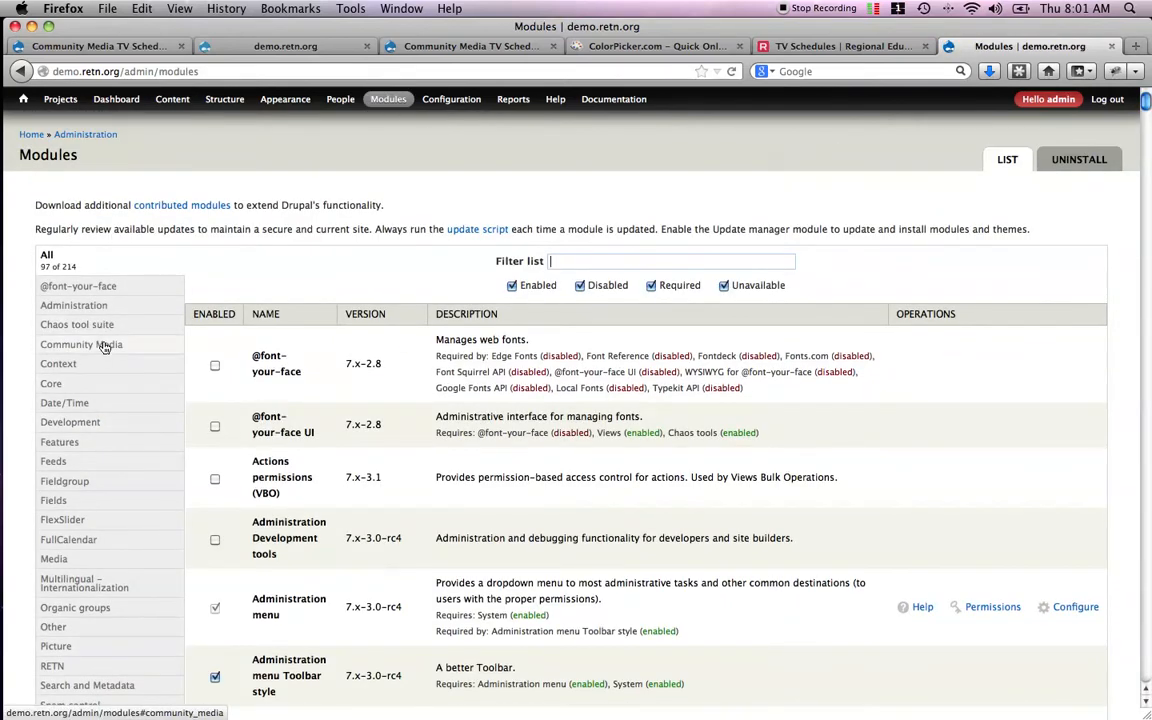
click(104, 345)
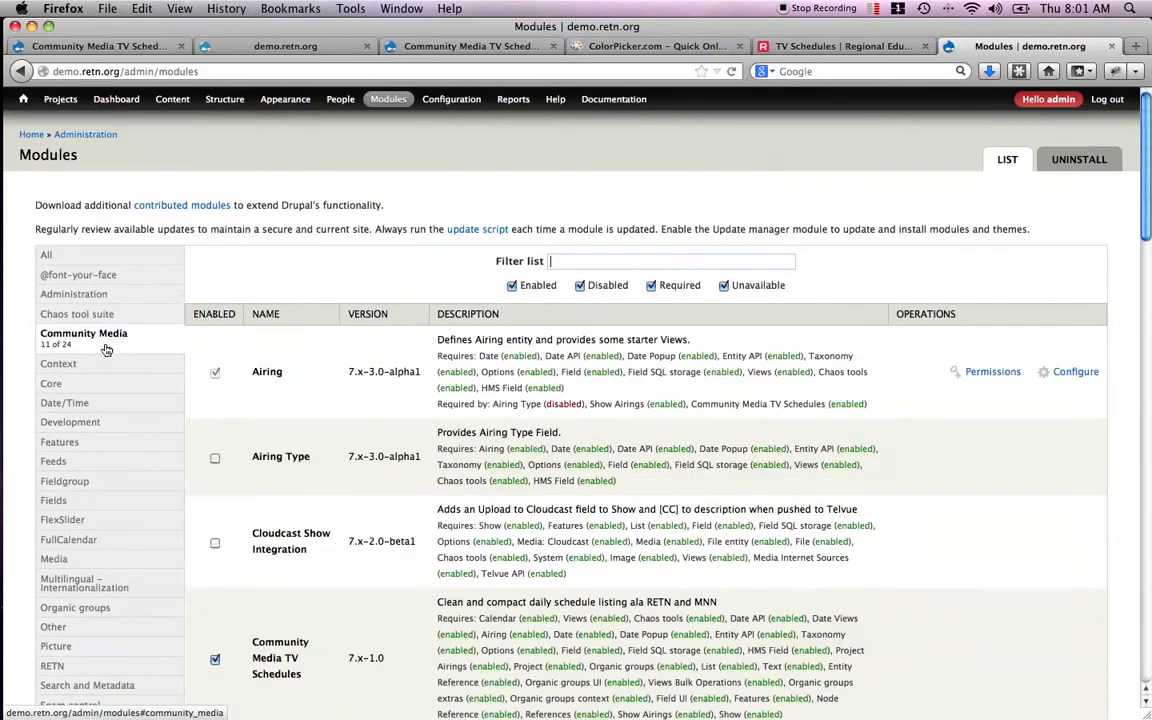
scroll(377, 434, down, 3)
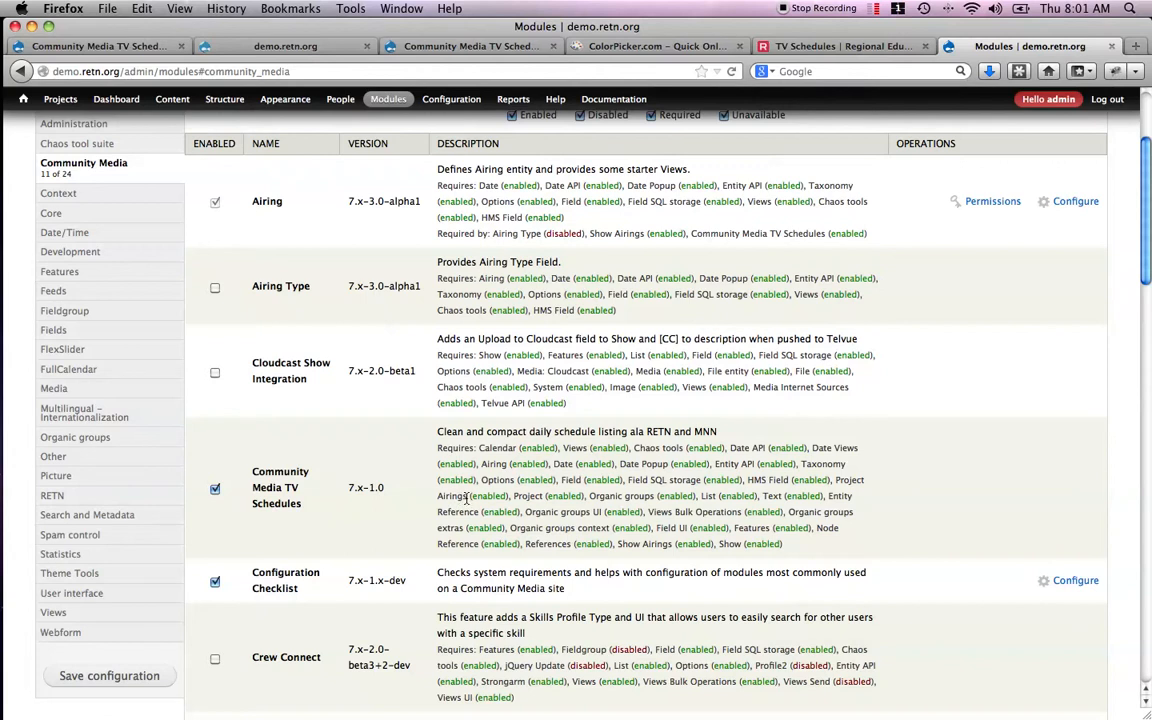
Review the Installation section of the Community Media TV Schedules documentation on drupal.org for the recommended modules
click(78, 45)
scroll(120, 320, down, 20)
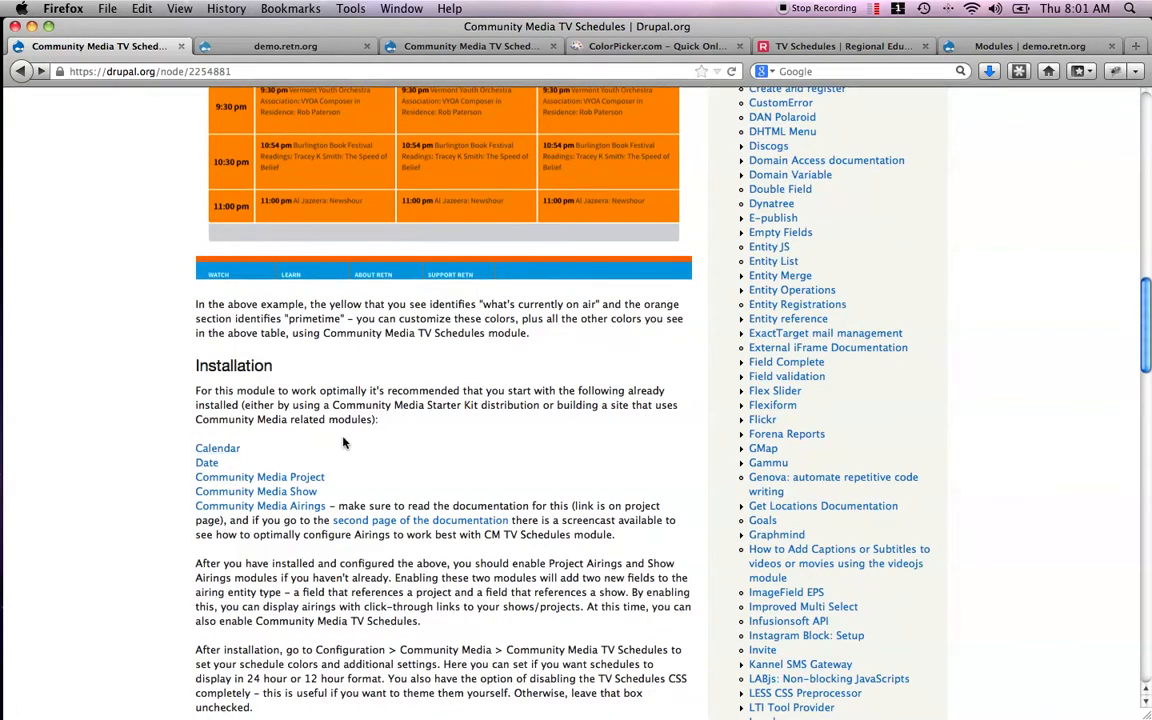
scroll(343, 443, up, 5)
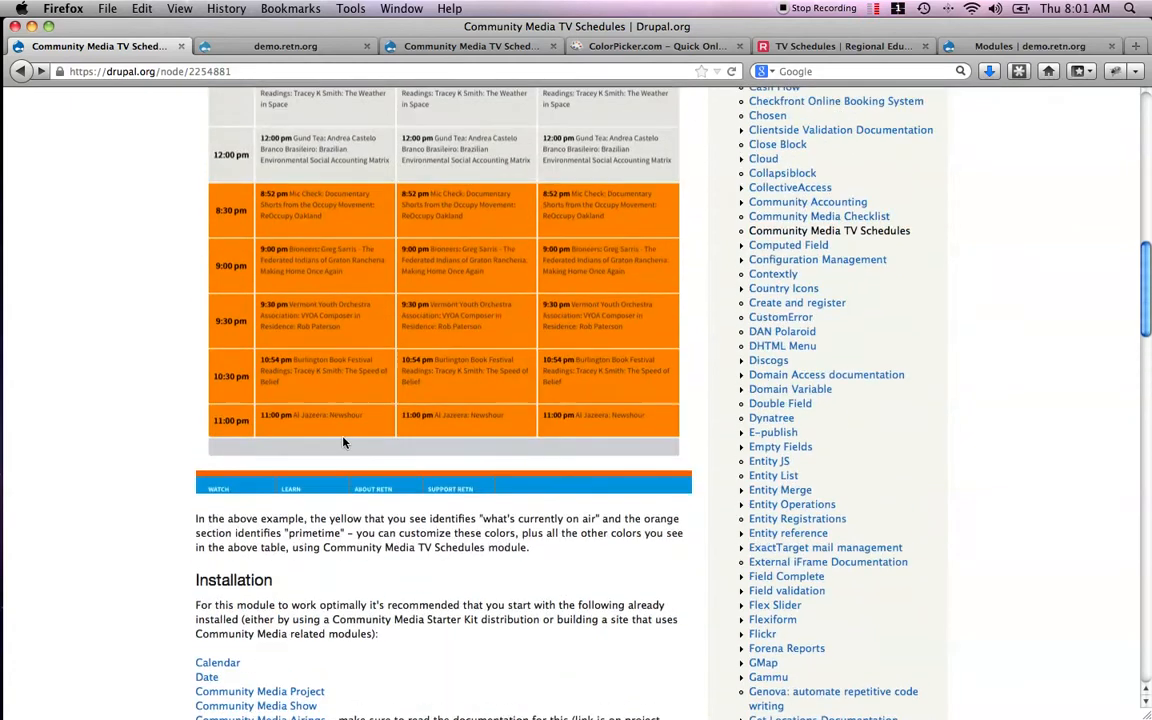
scroll(343, 443, down, 5)
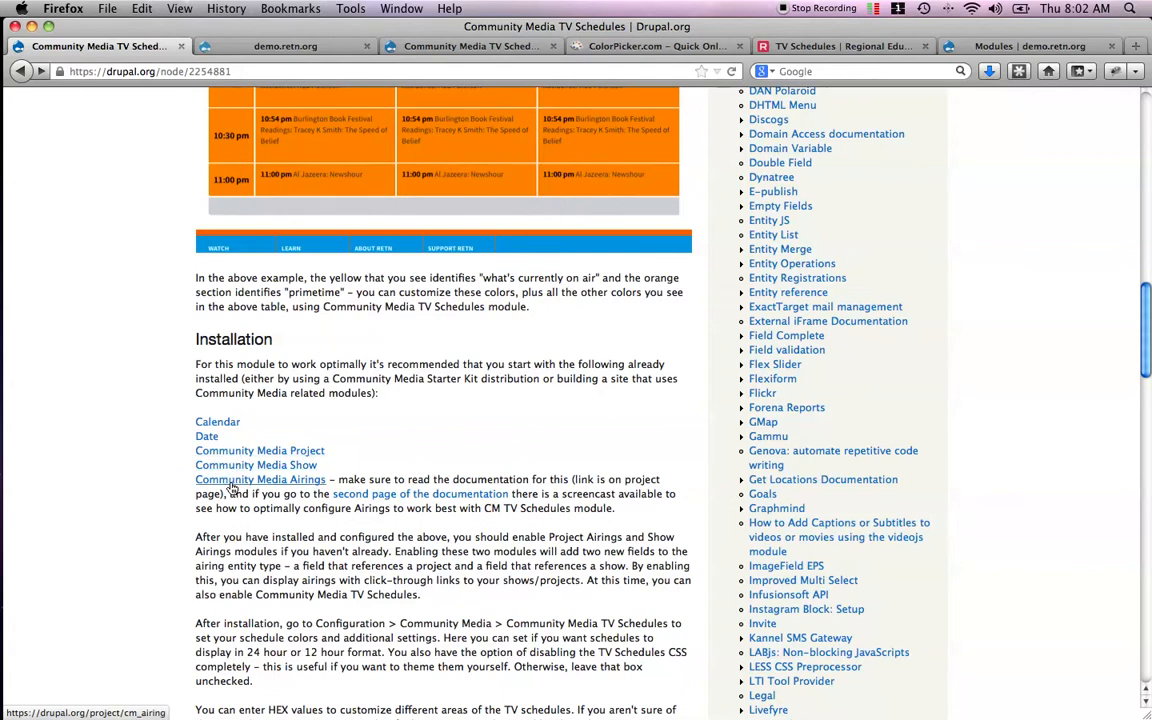
Return to the demo site's module list and check the Airing, Project Airings, Show and Show Airings modules
click(960, 46)
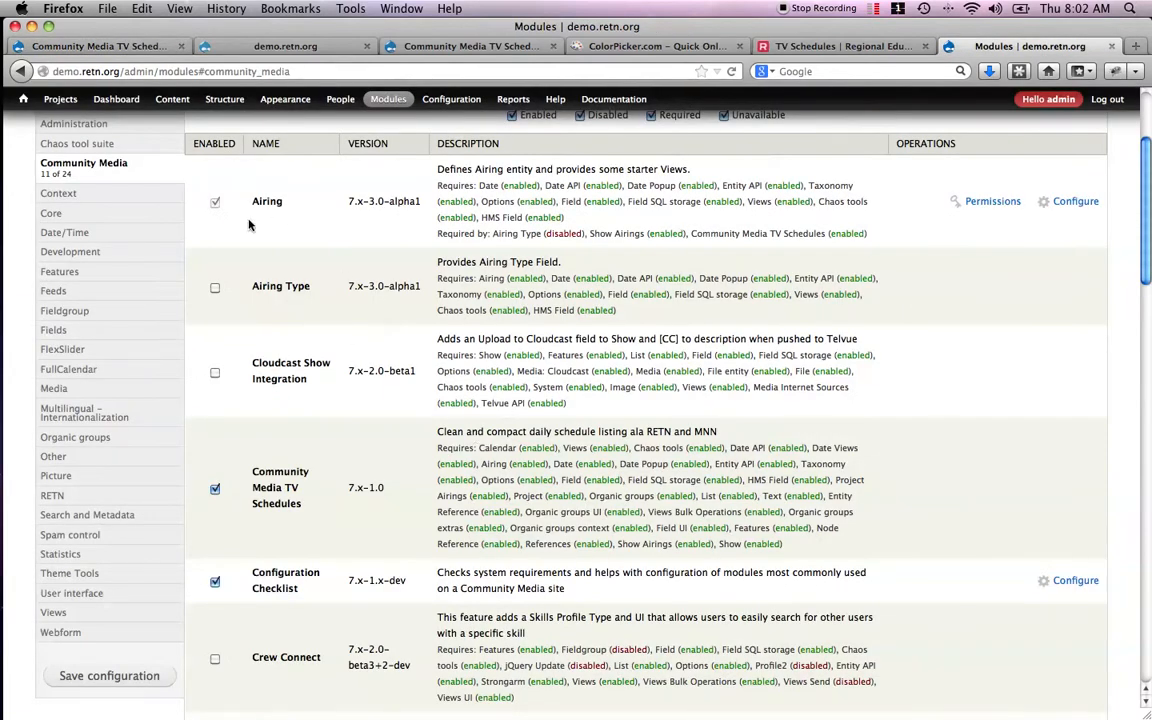
scroll(306, 255, down, 5)
scroll(307, 259, down, 4)
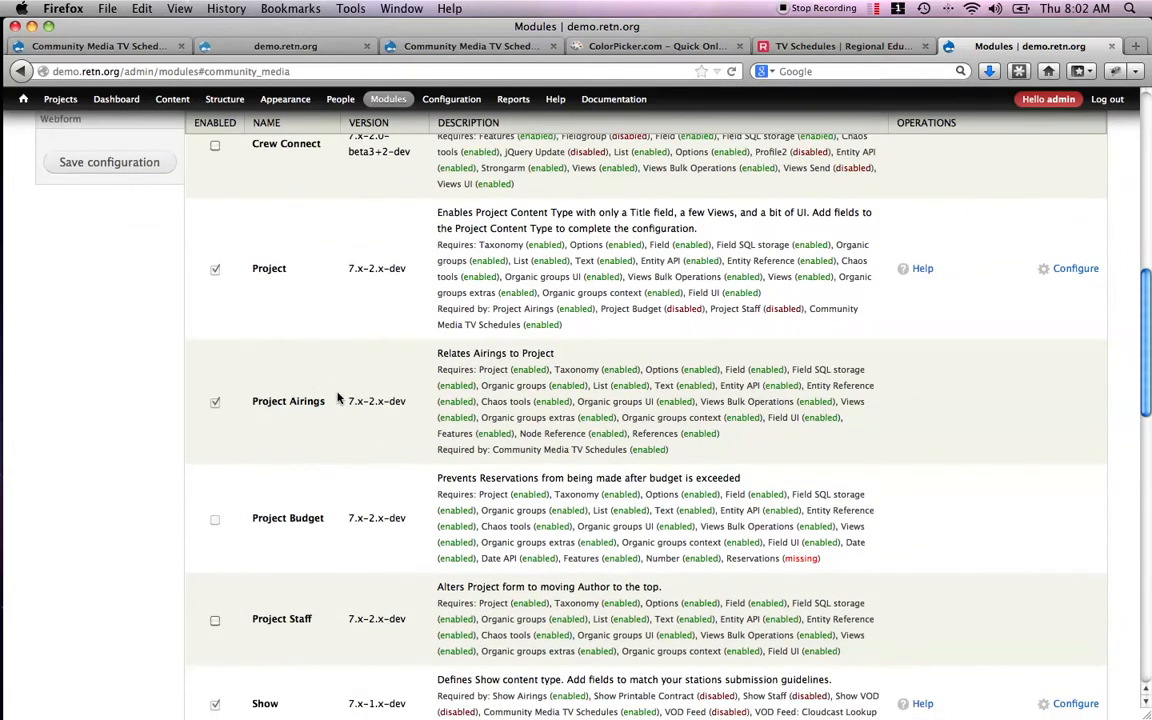
scroll(345, 410, down, 4)
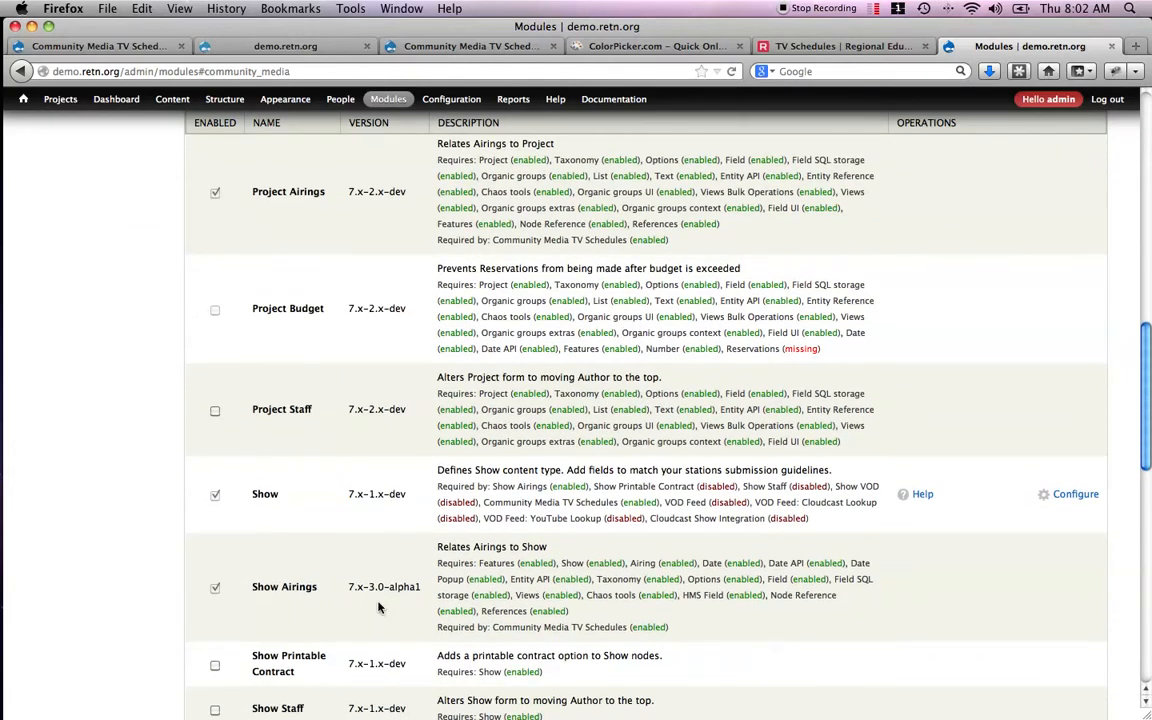
scroll(330, 592, up, 9)
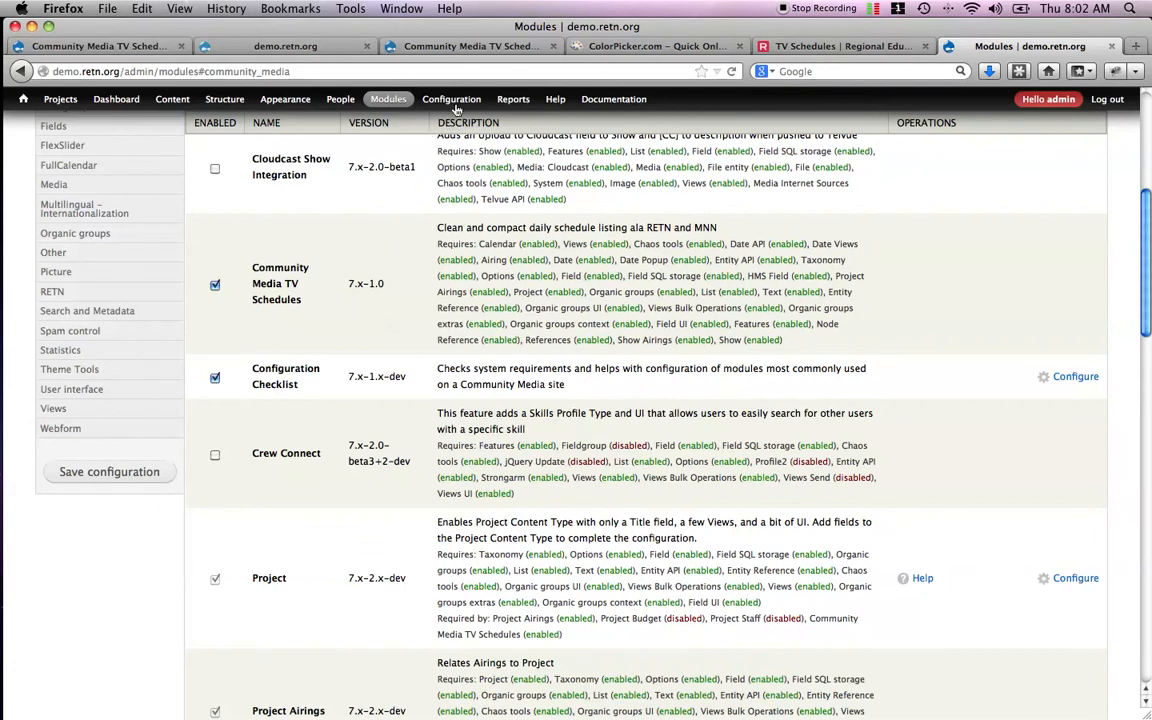
Open the Community Media TV Schedules configuration and review its time format, CSS and color settings
mouse_move(457, 106)
mouse_move(454, 143)
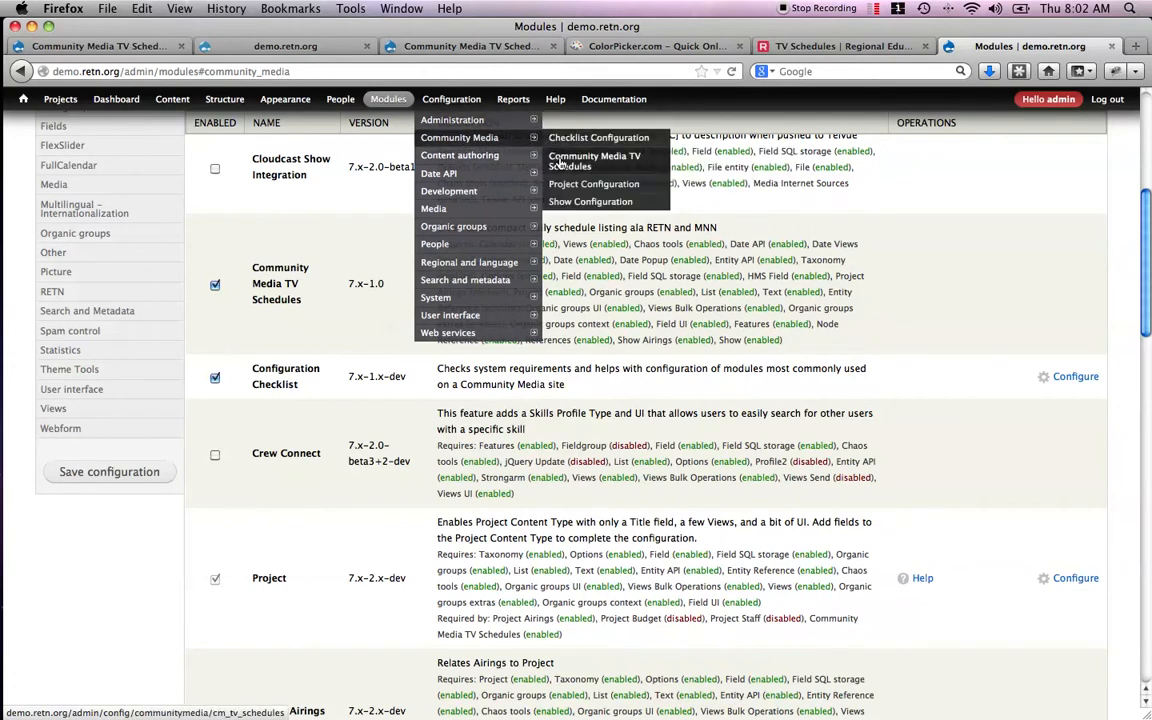
click(451, 99)
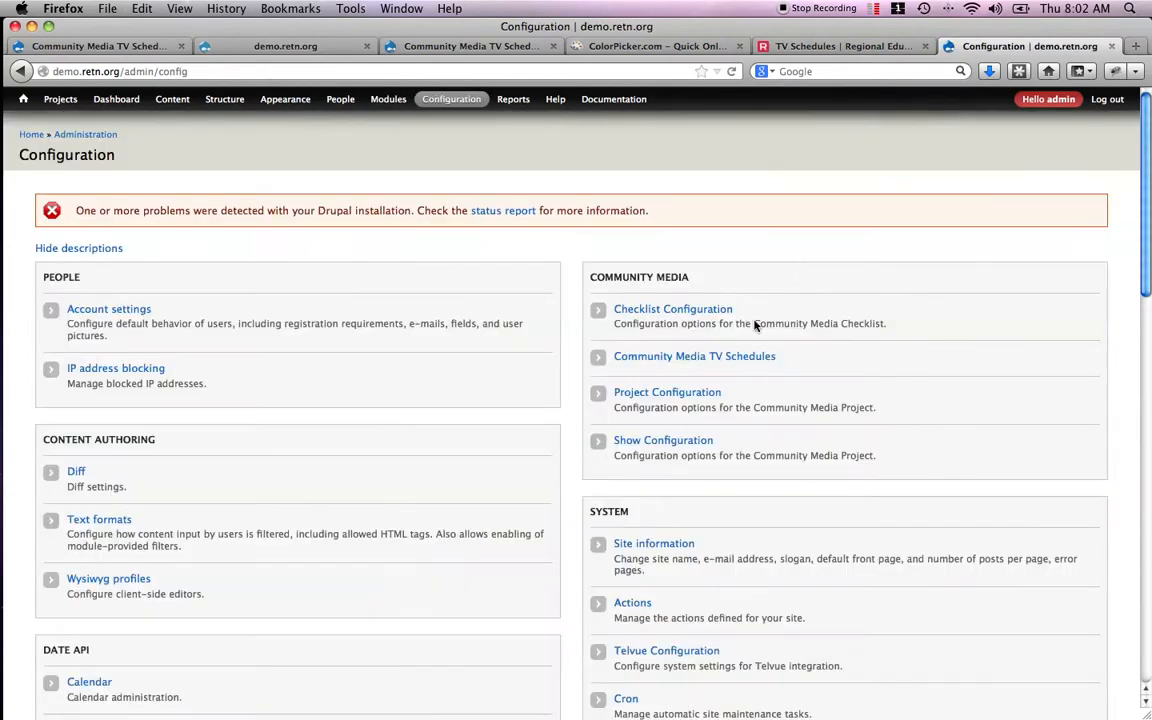
scroll(743, 373, down, 3)
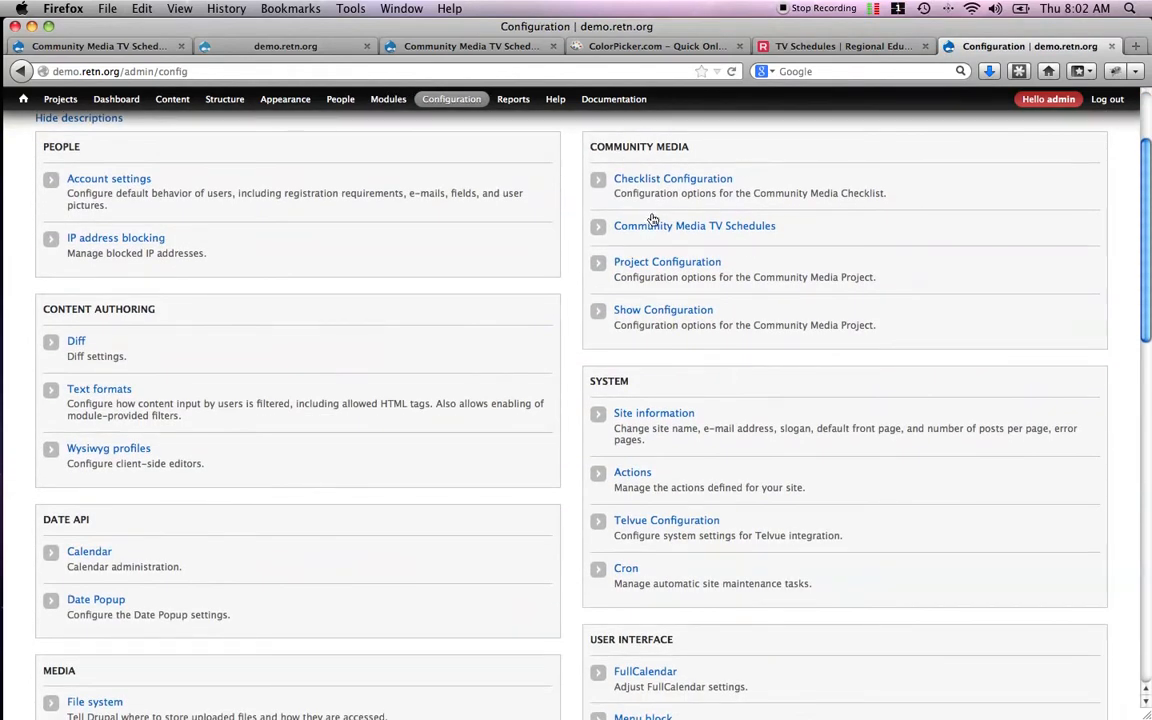
click(685, 228)
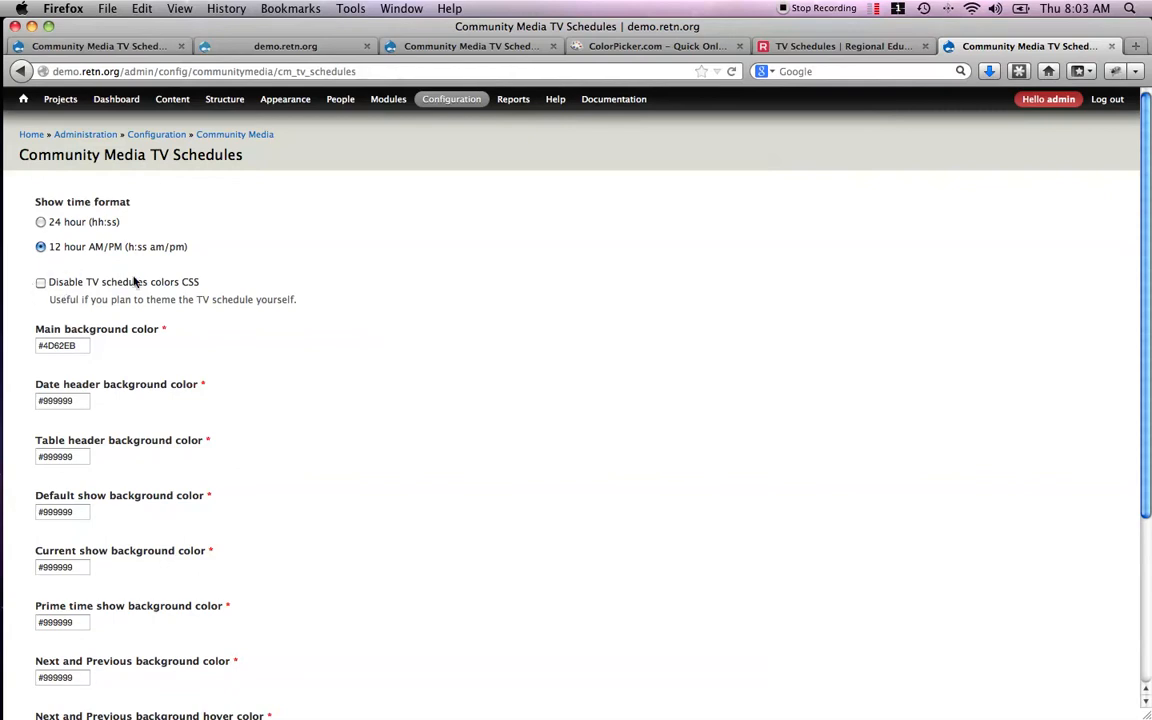
scroll(178, 343, down, 3)
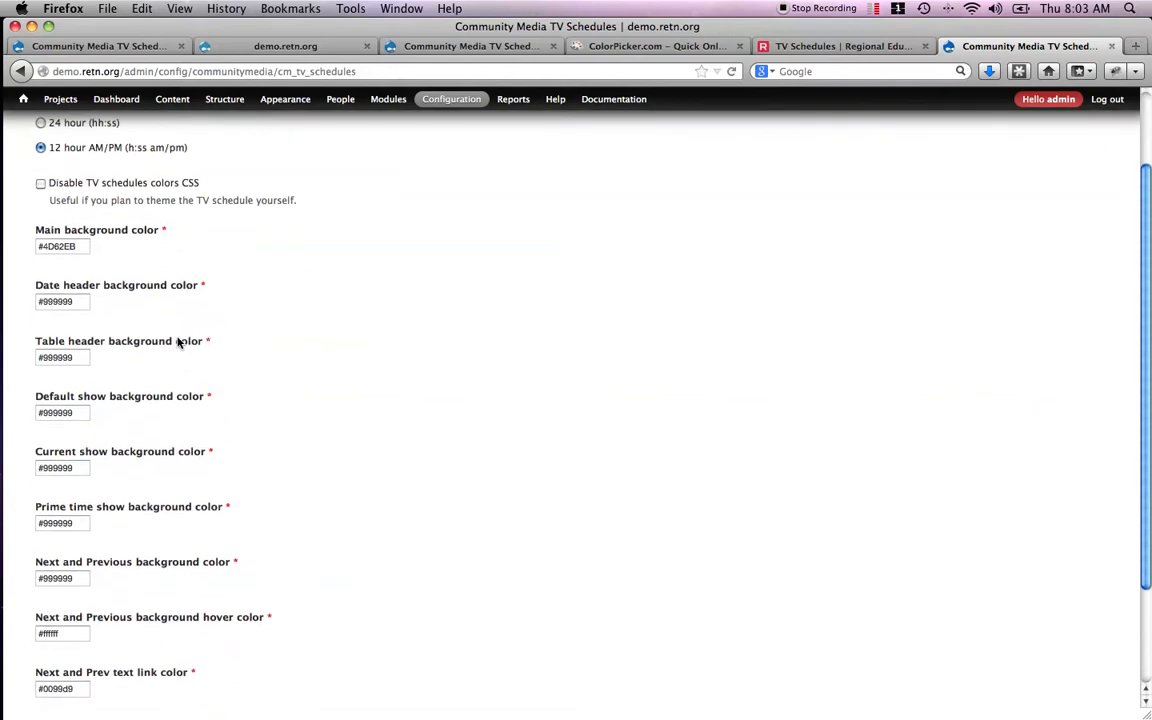
scroll(172, 542, down, 3)
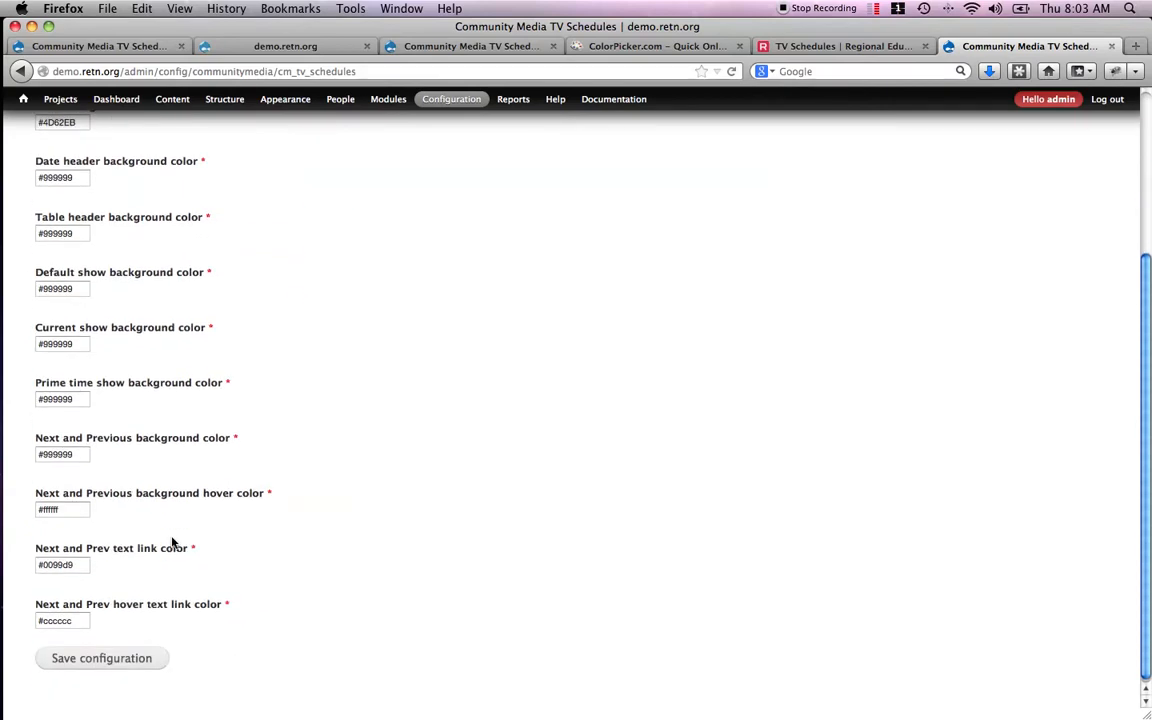
scroll(172, 542, up, 3)
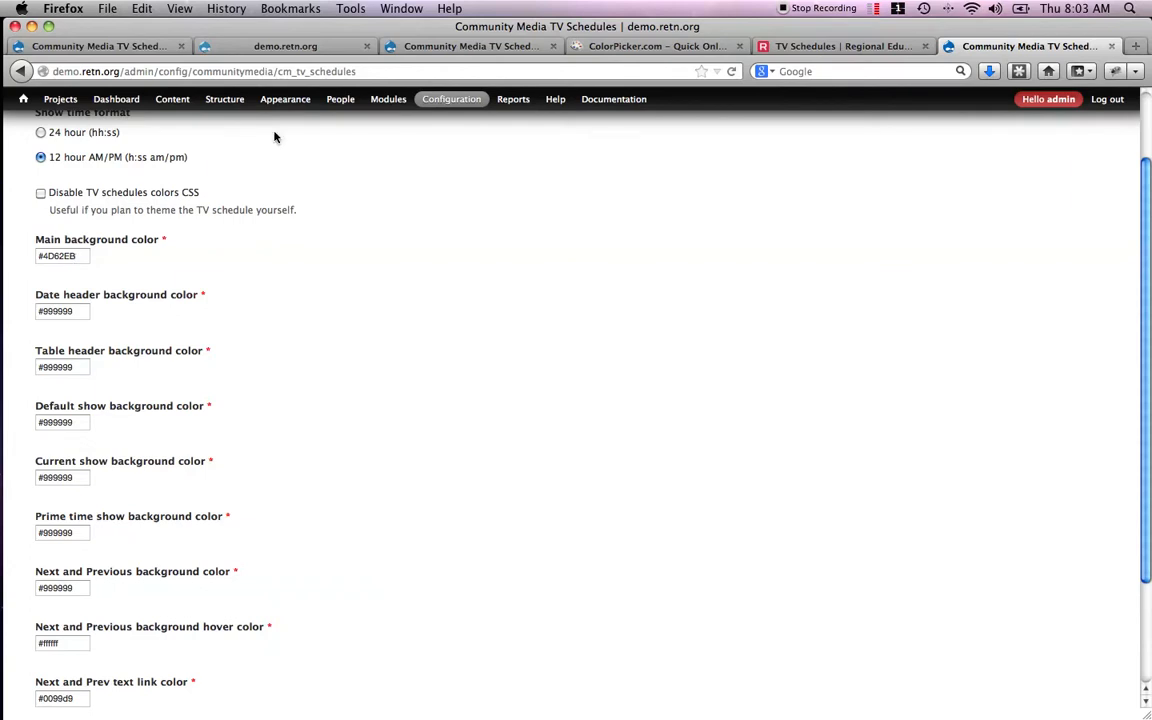
Switch to ColorPicker.com, pick a red shade and copy its hex code D90F27
click(619, 50)
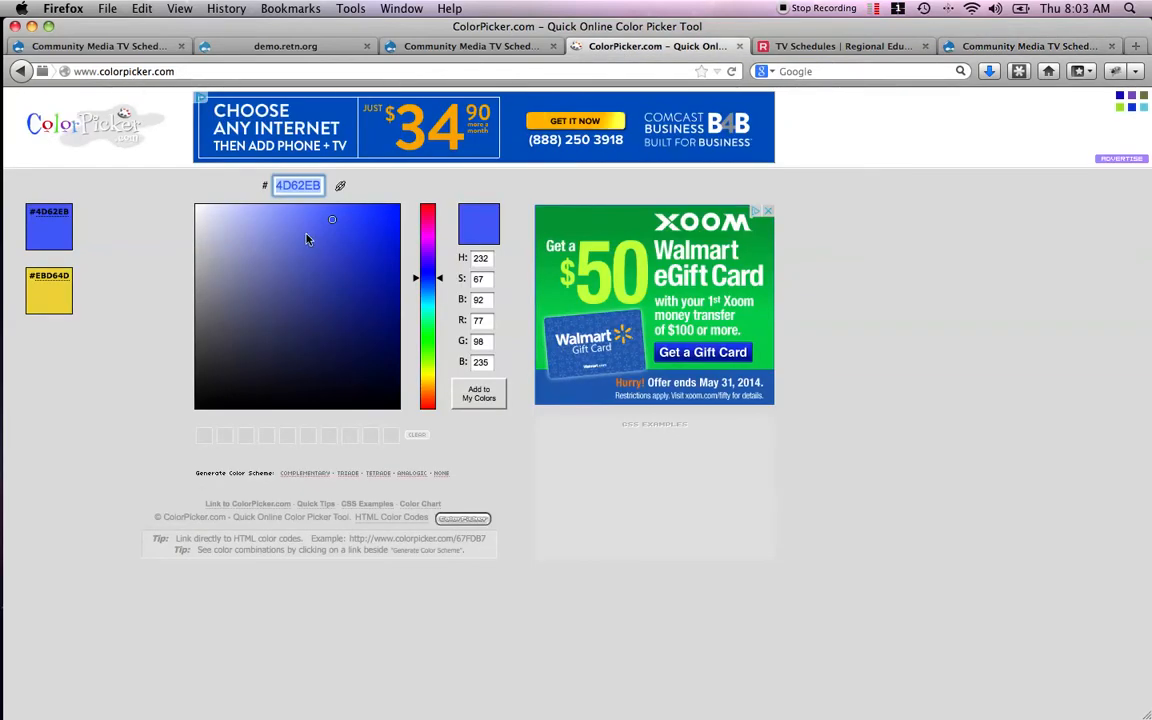
drag(418, 283, 384, 237)
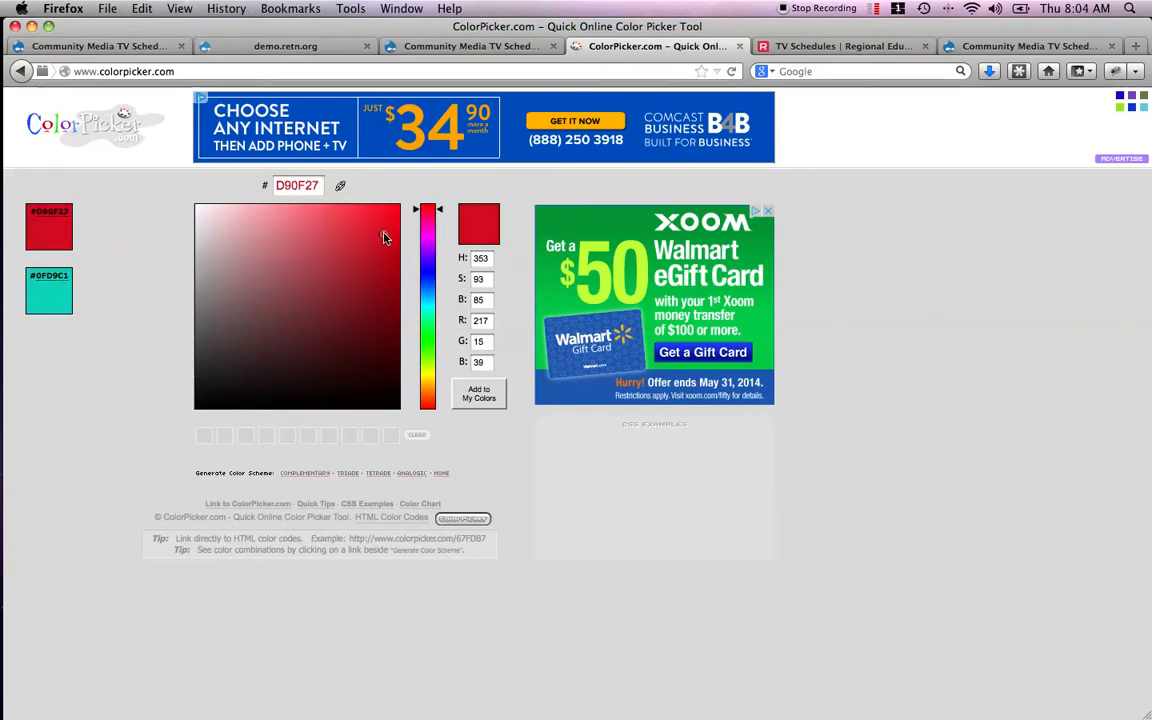
double_click(293, 185)
key(super+c)
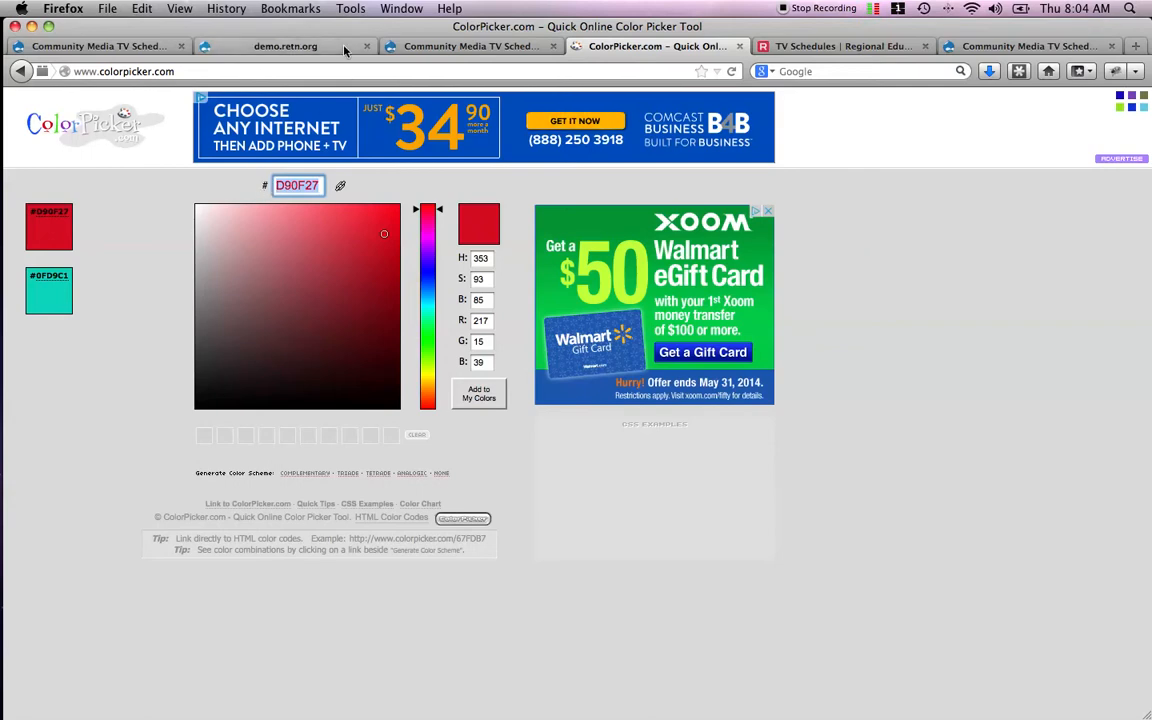
Return to the TV Schedules configuration and set the main background color to #D90F27 with the copied code
click(418, 47)
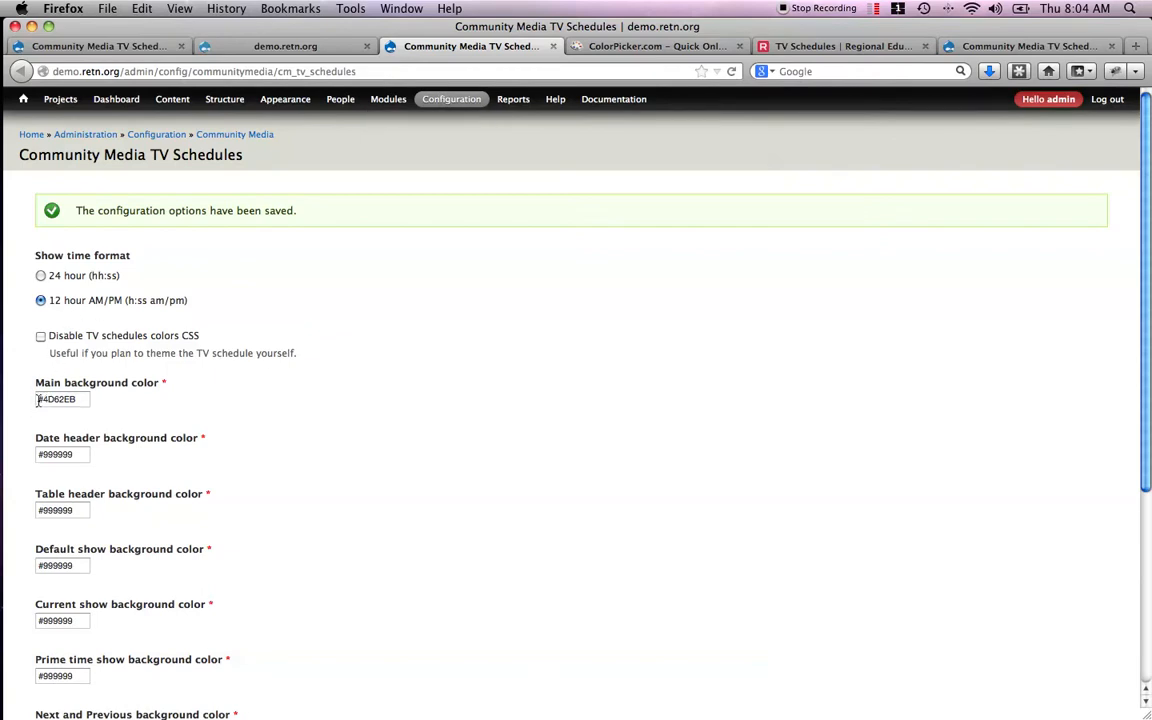
click(596, 52)
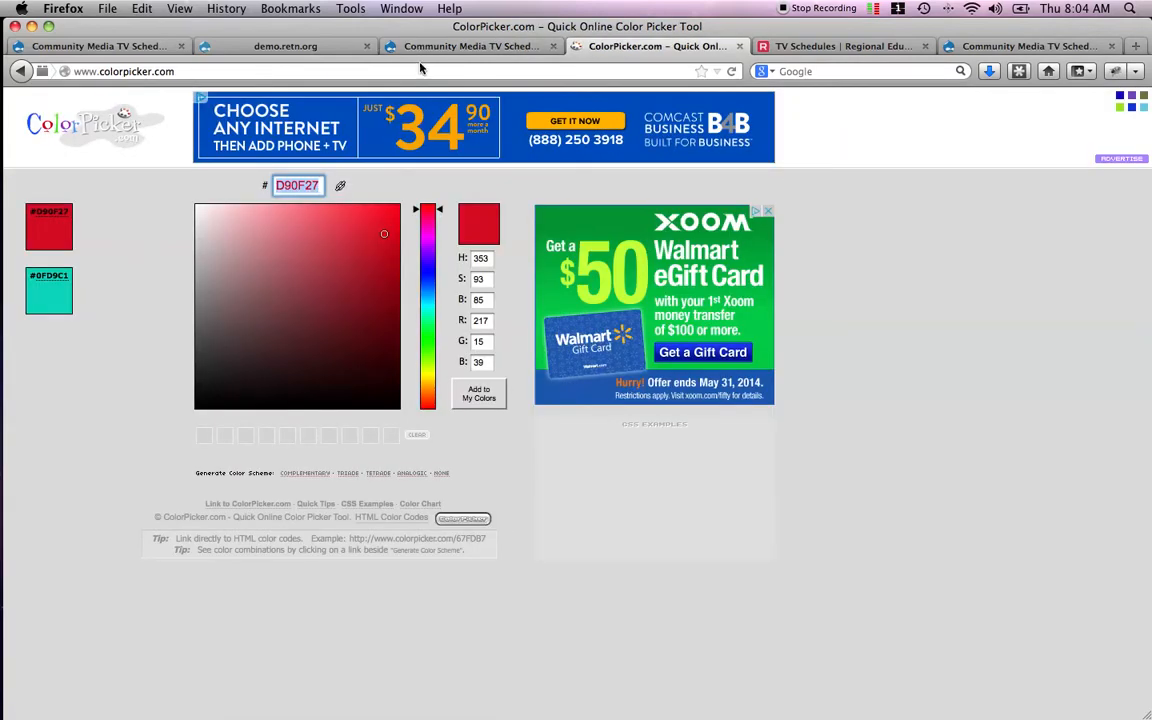
click(383, 45)
drag(89, 399, 45, 401)
key(super+v)
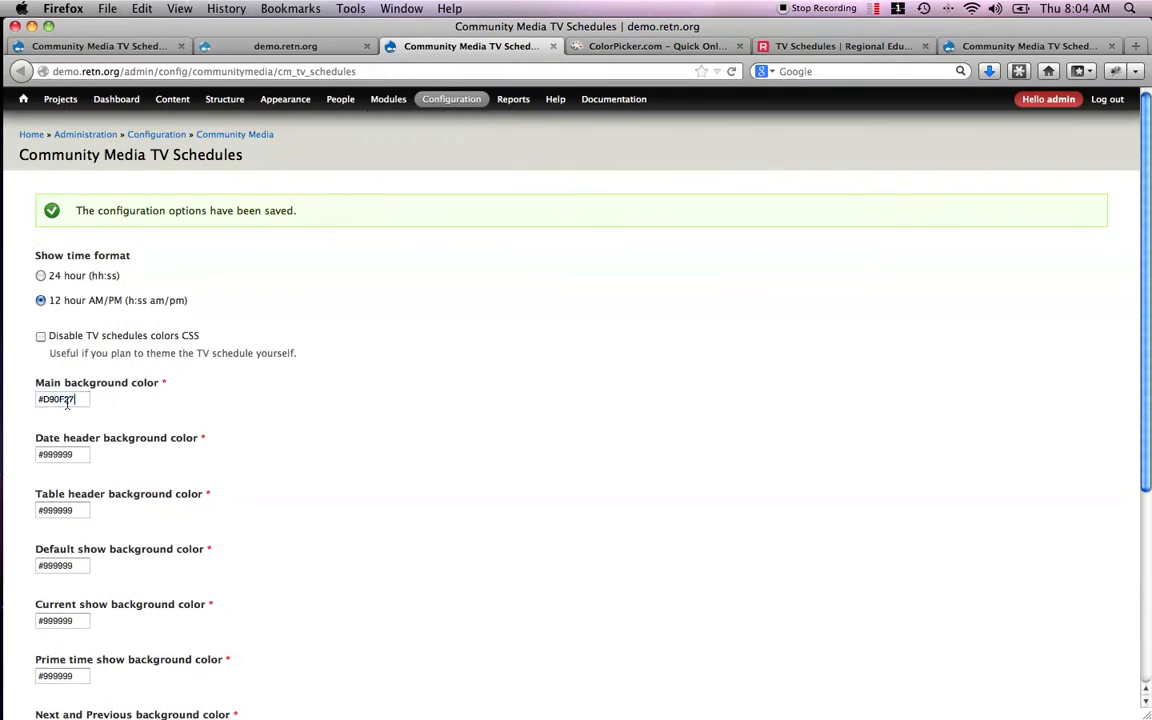
Set the date header and table header background colors to #D90F27
drag(75, 454, 43, 456)
key(super+v)
drag(77, 511, 41, 513)
key(super+v)
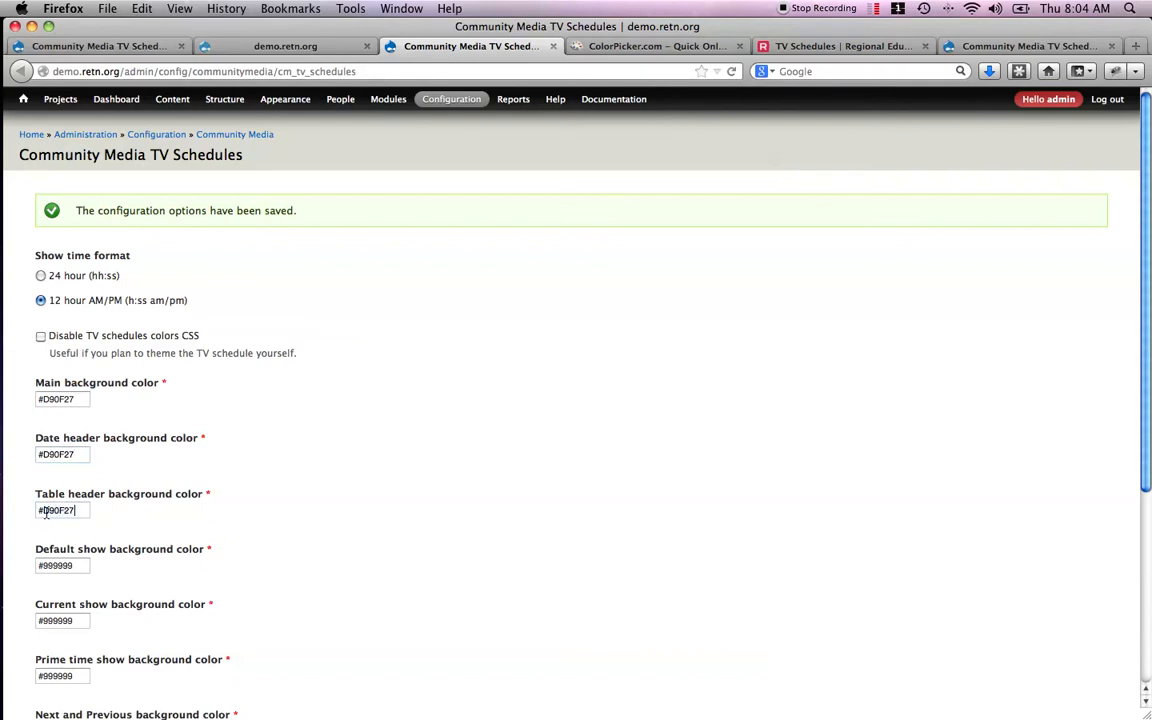
Look over the remaining color settings and save the TV Schedules configuration
scroll(143, 516, down, 2)
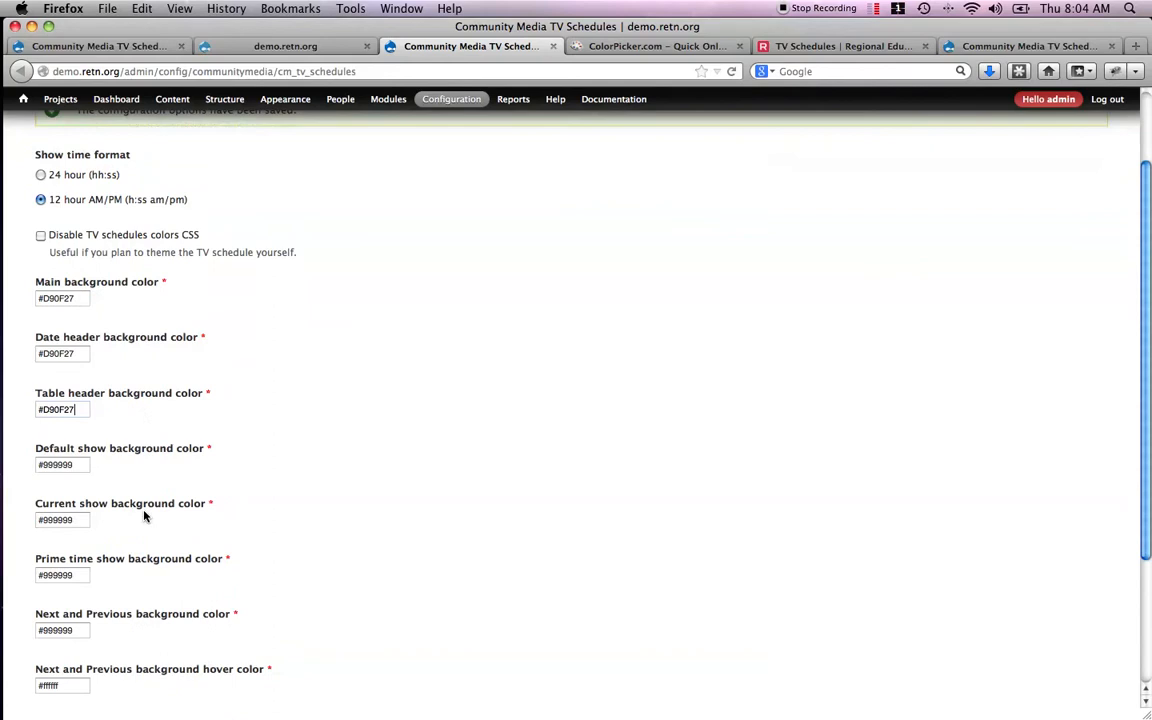
click(77, 466)
scroll(244, 419, down, 1)
scroll(191, 410, down, 3)
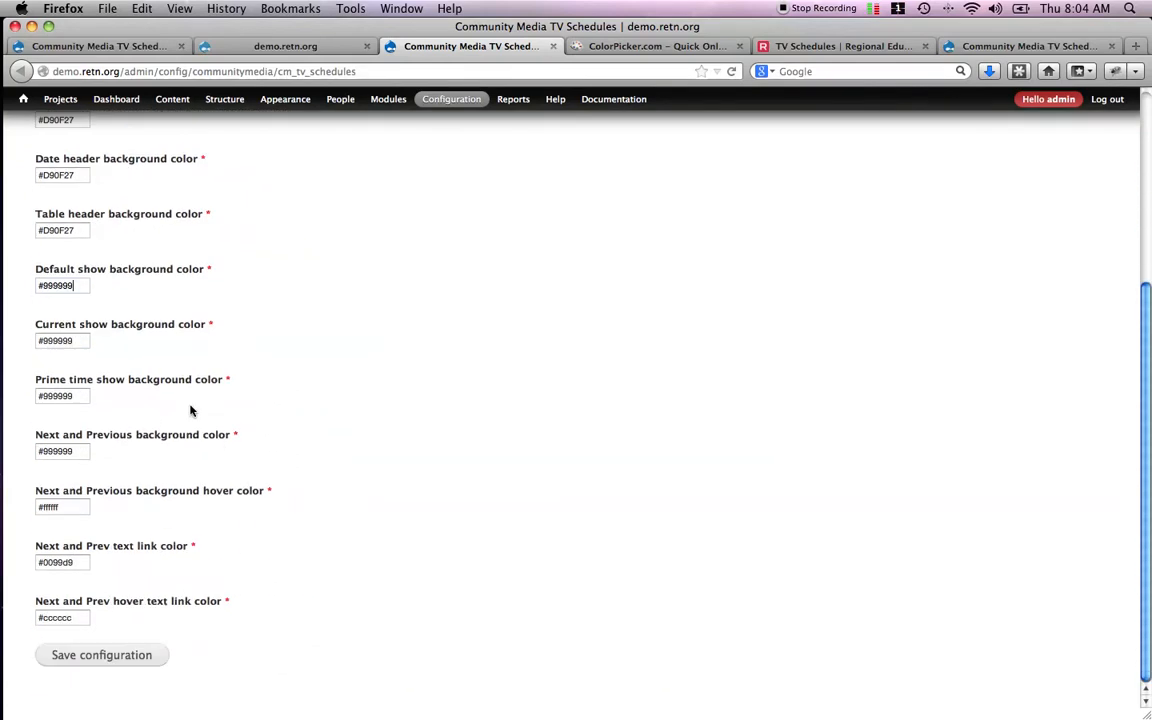
click(102, 660)
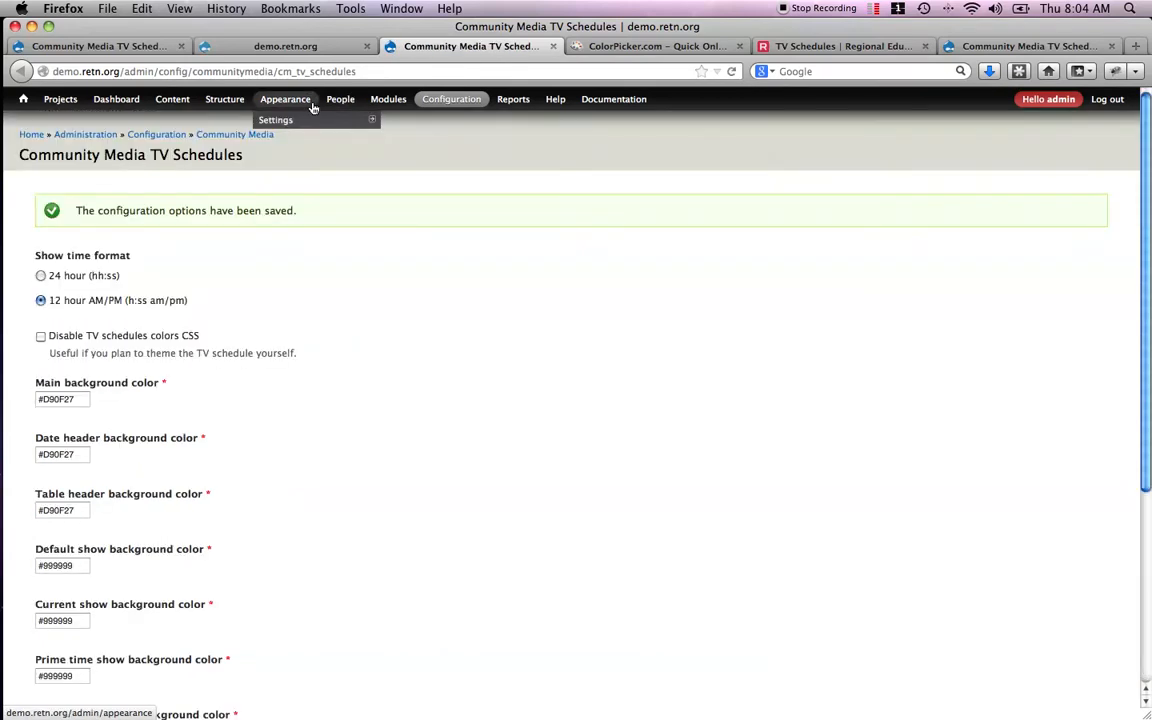
Go to the demo site's /schedules page and reload it to apply the new colors and airing
click(287, 47)
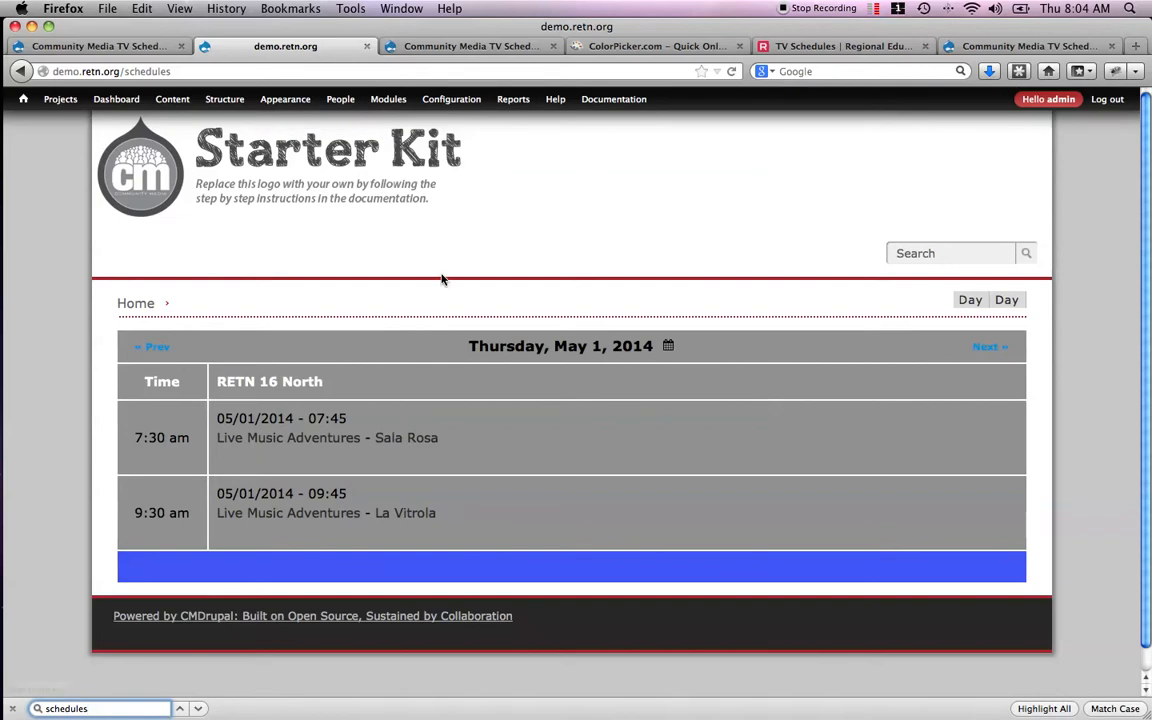
drag(118, 71, 178, 71)
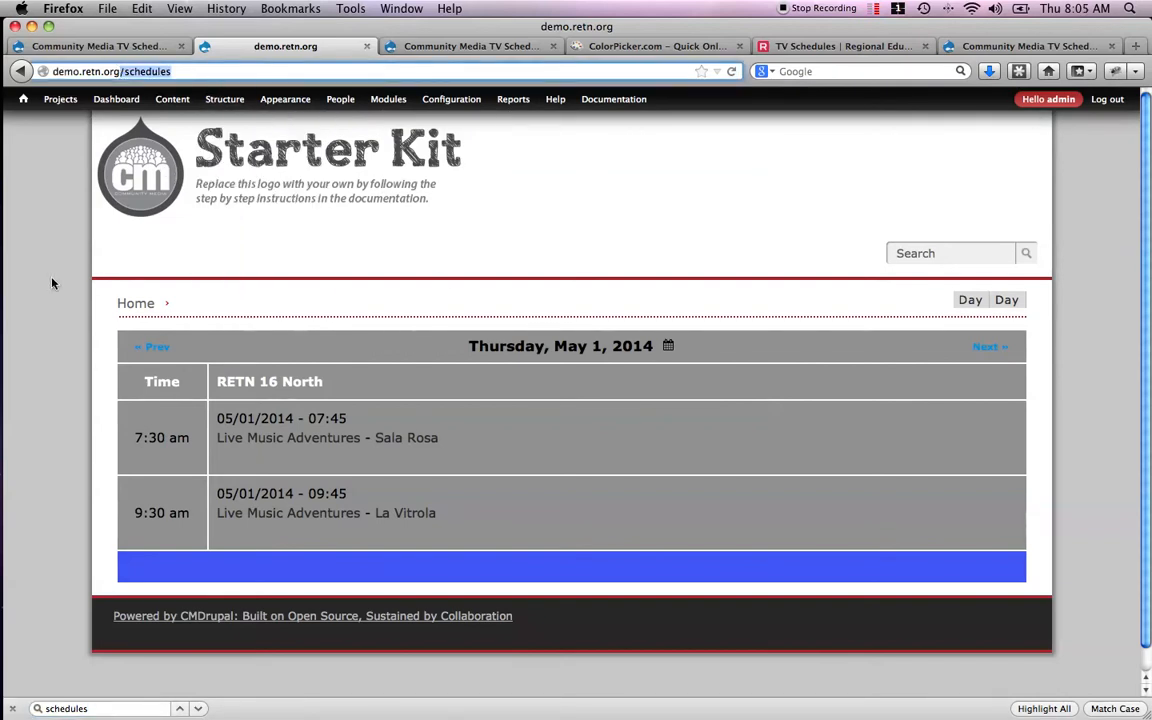
mouse_move(242, 106)
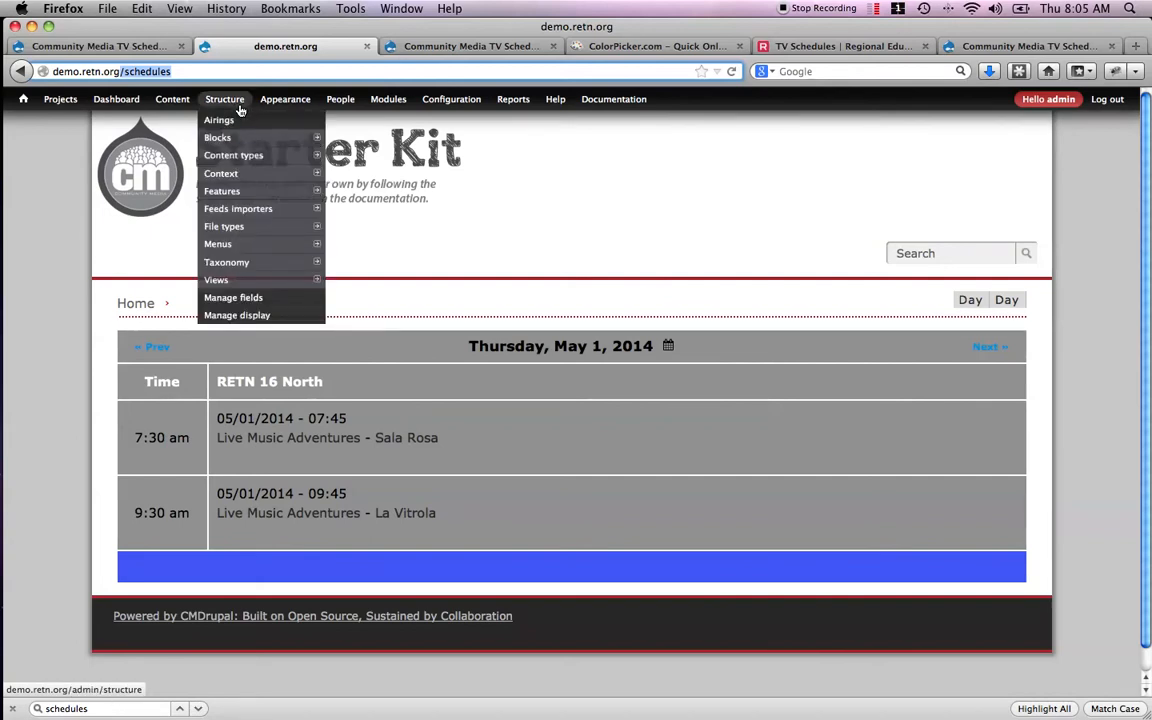
mouse_move(228, 282)
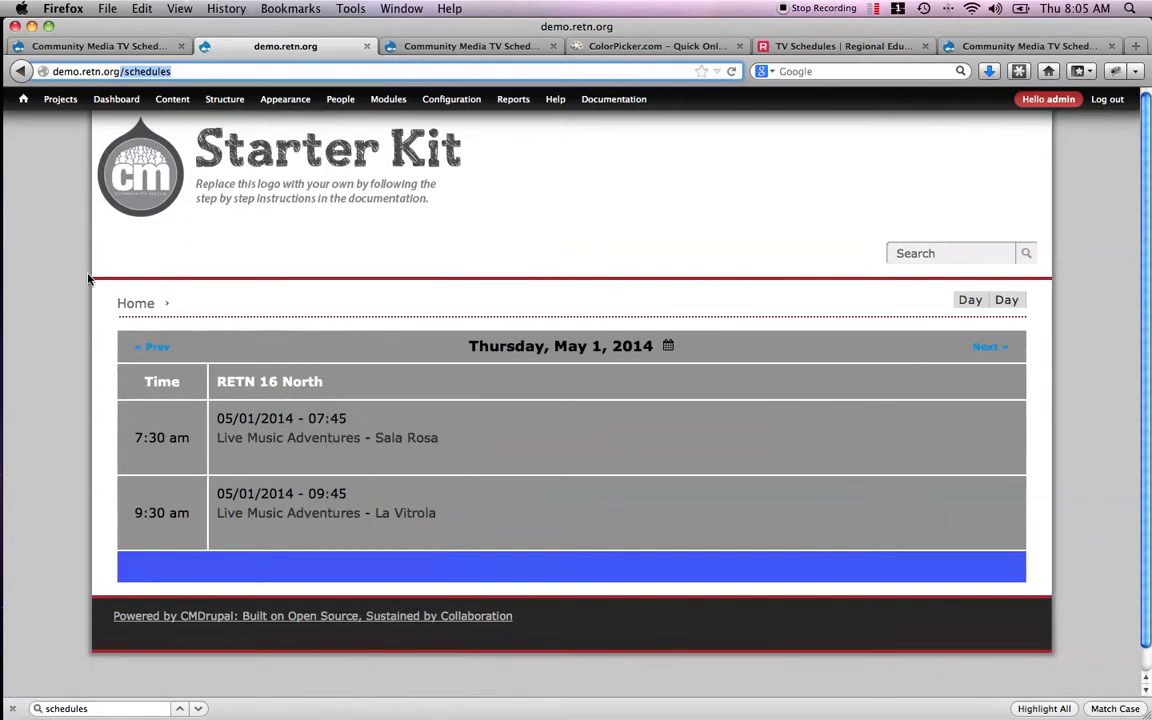
click(88, 279)
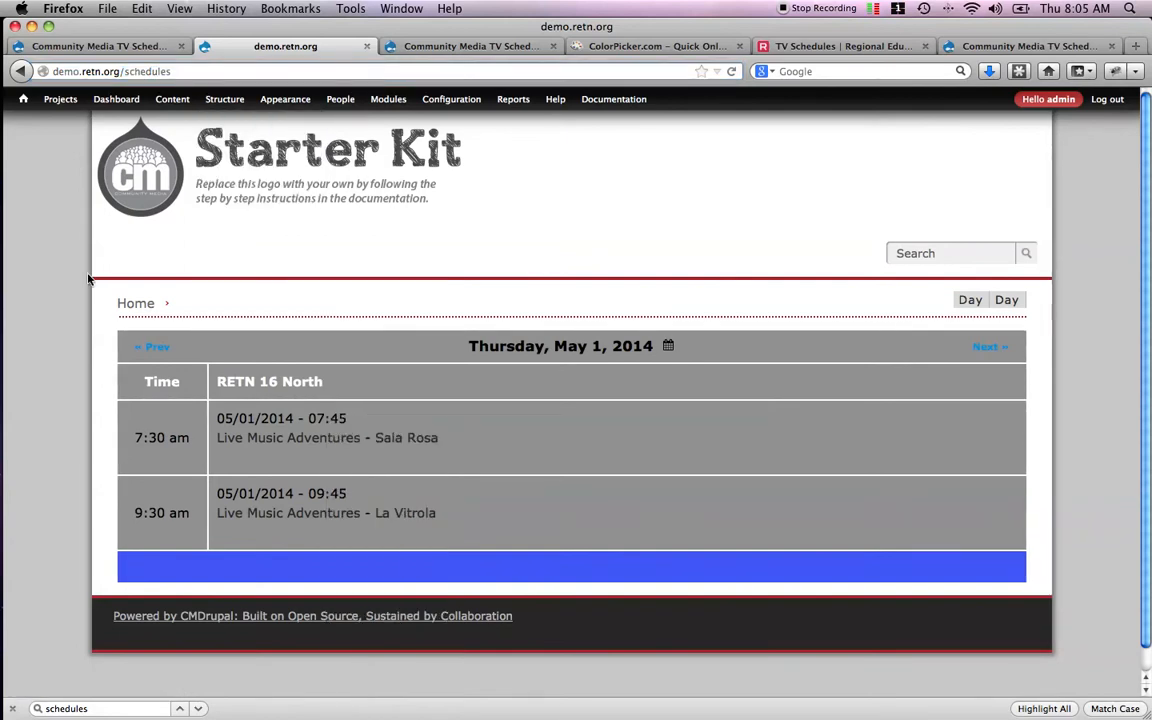
key(super+r)
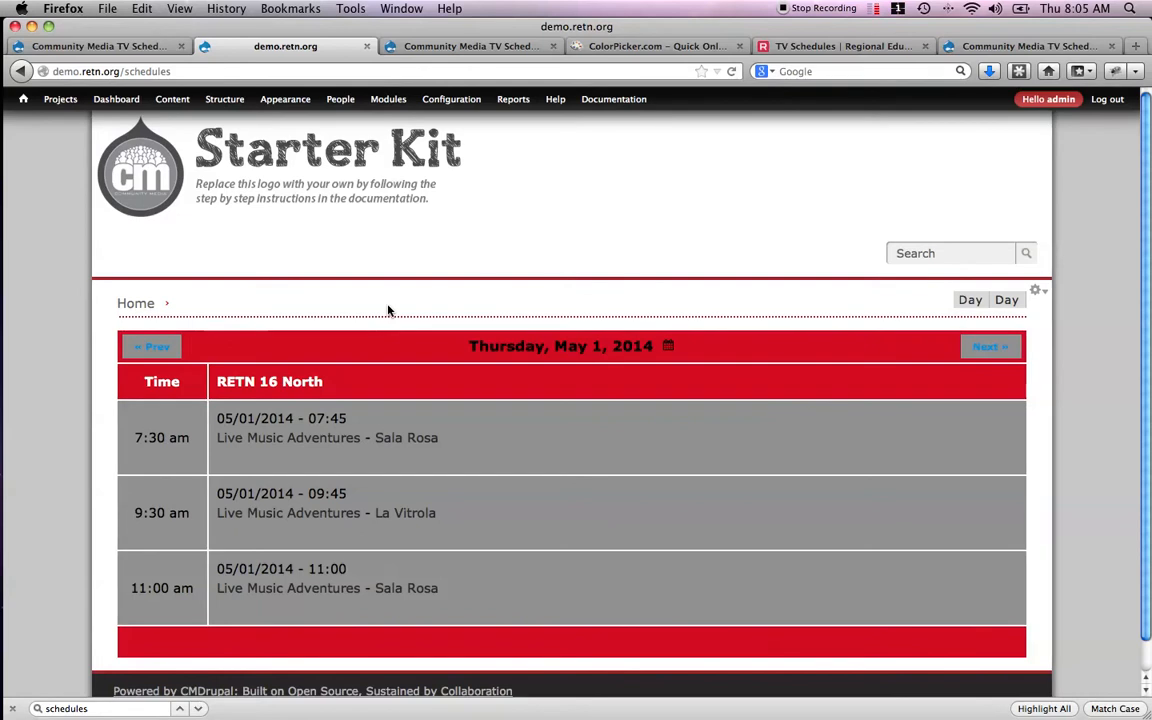
Compare the demo schedule's airings with the live RETN TV Schedules page, and return to the demo schedule
scroll(389, 310, down, 1)
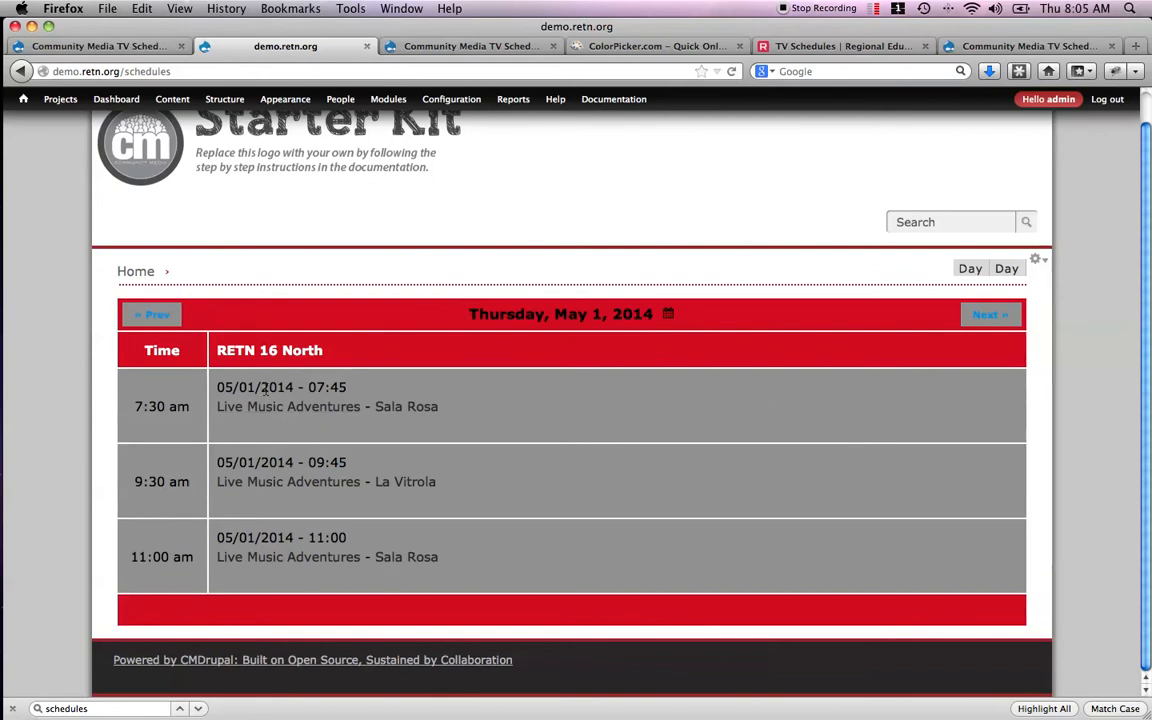
click(815, 52)
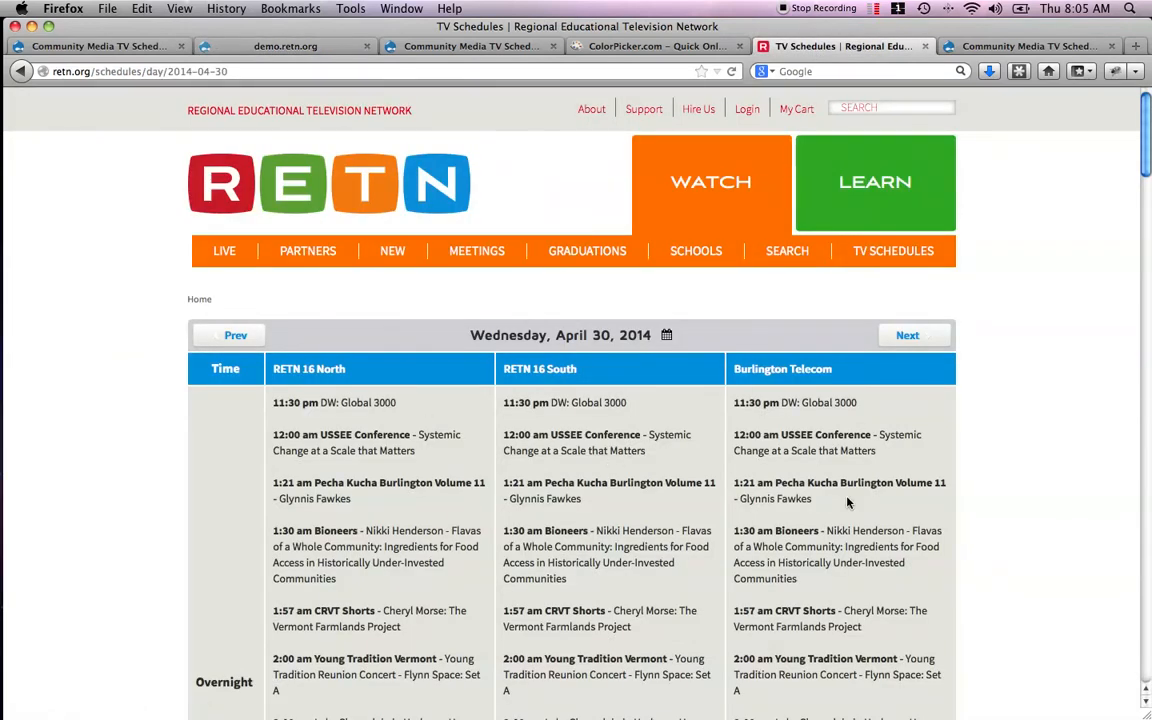
click(290, 46)
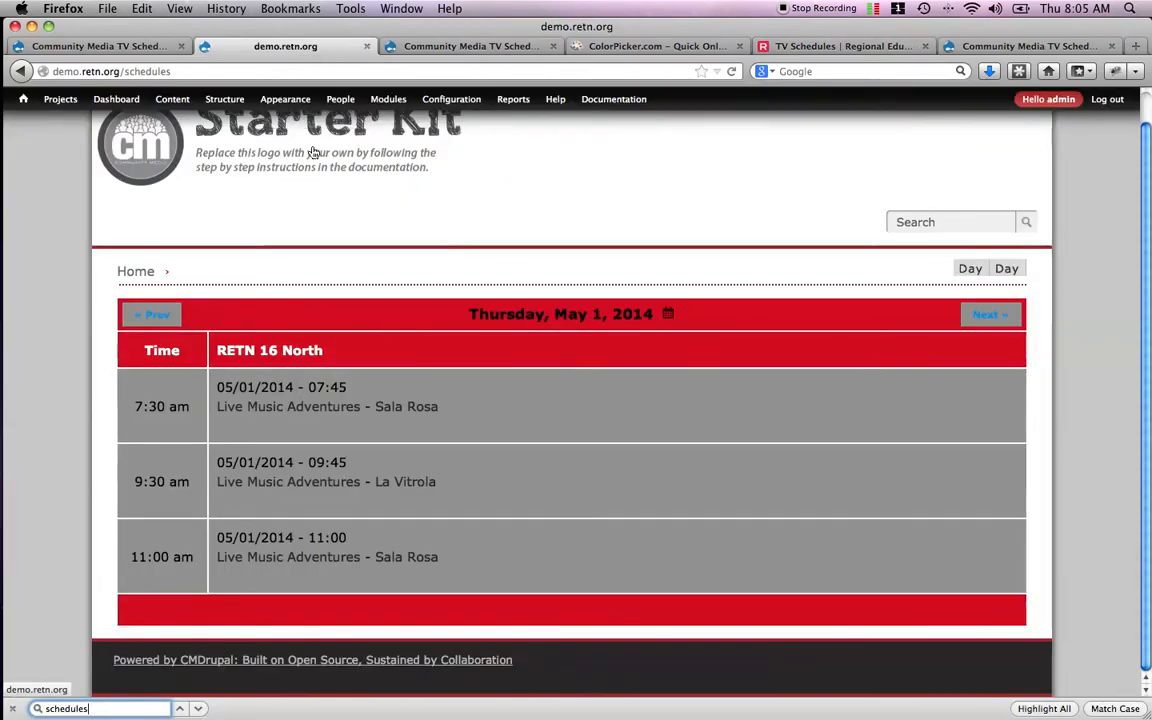
Open the site's list of views and locate the TV Schedules view with the /schedules path
mouse_move(216, 103)
click(234, 284)
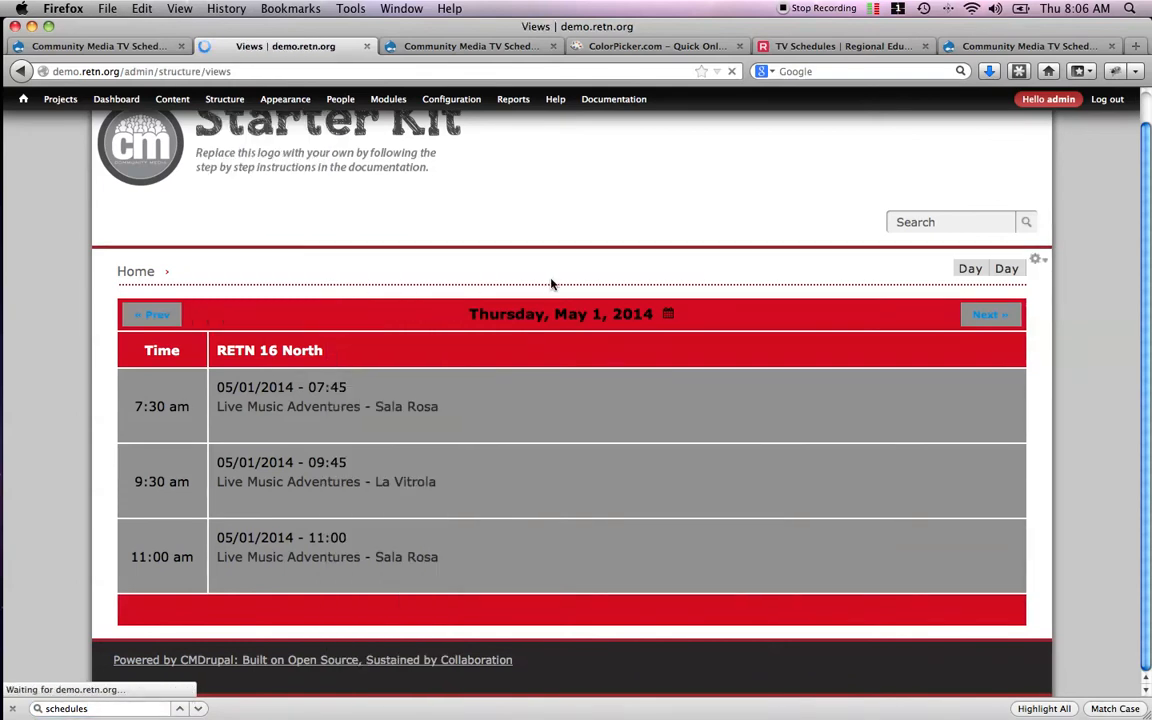
scroll(551, 284, down, 15)
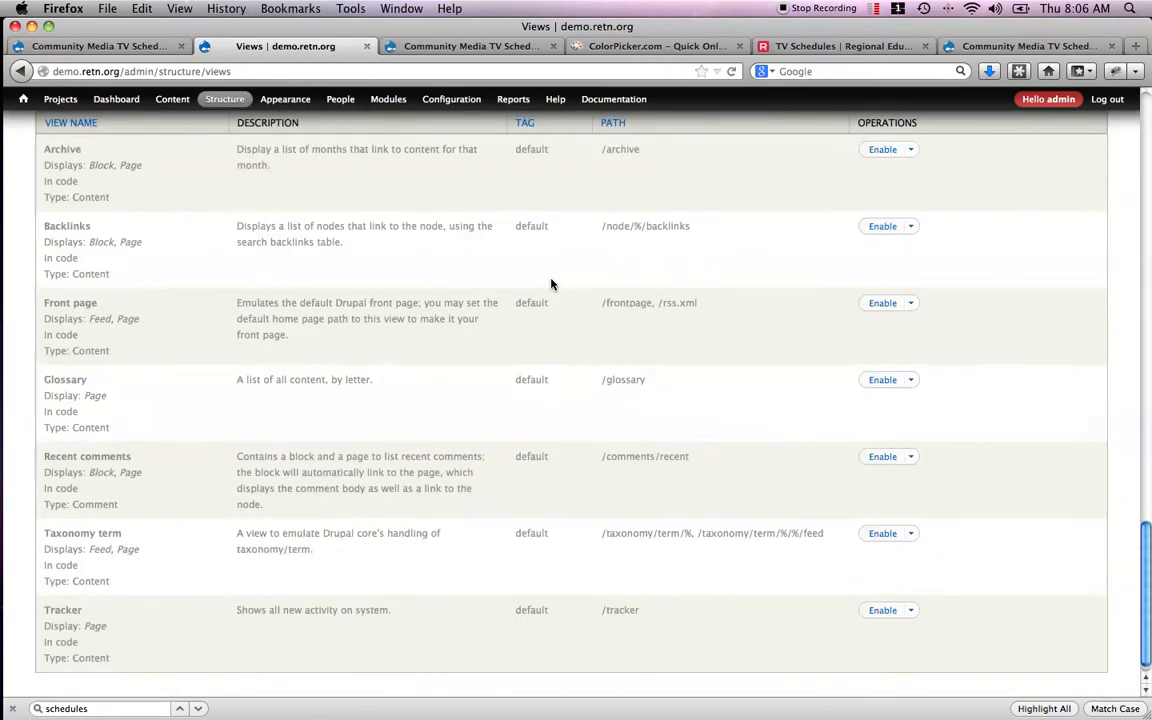
scroll(551, 284, up, 4)
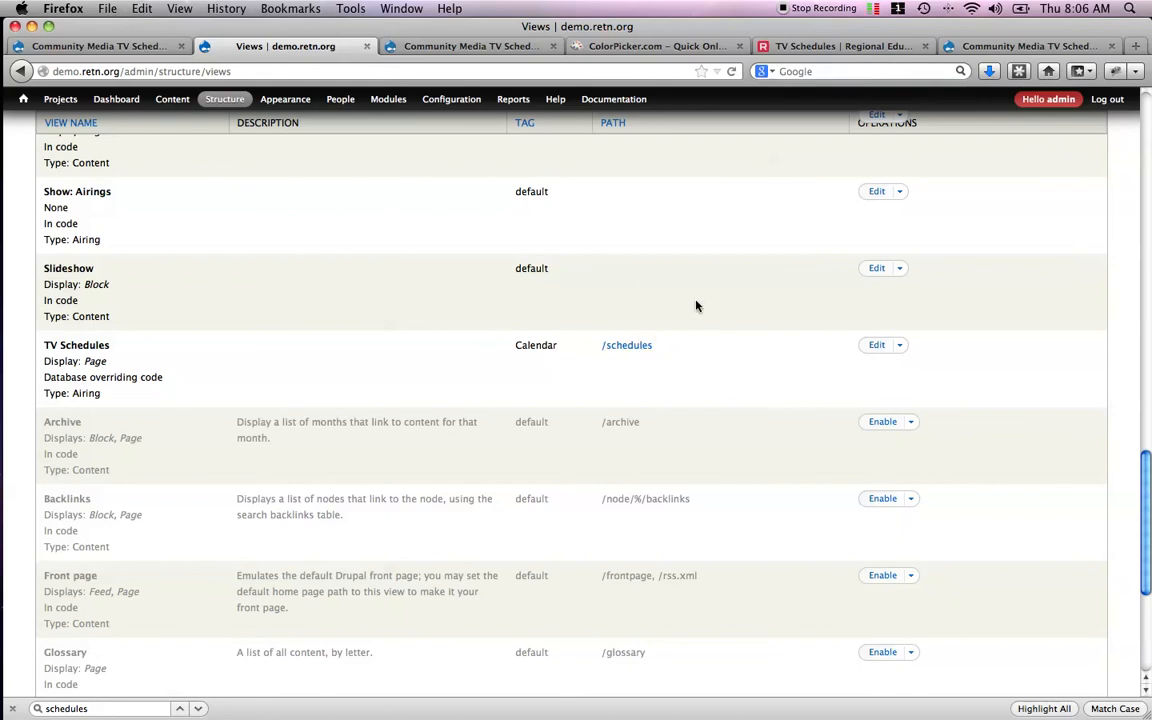
mouse_move(133, 89)
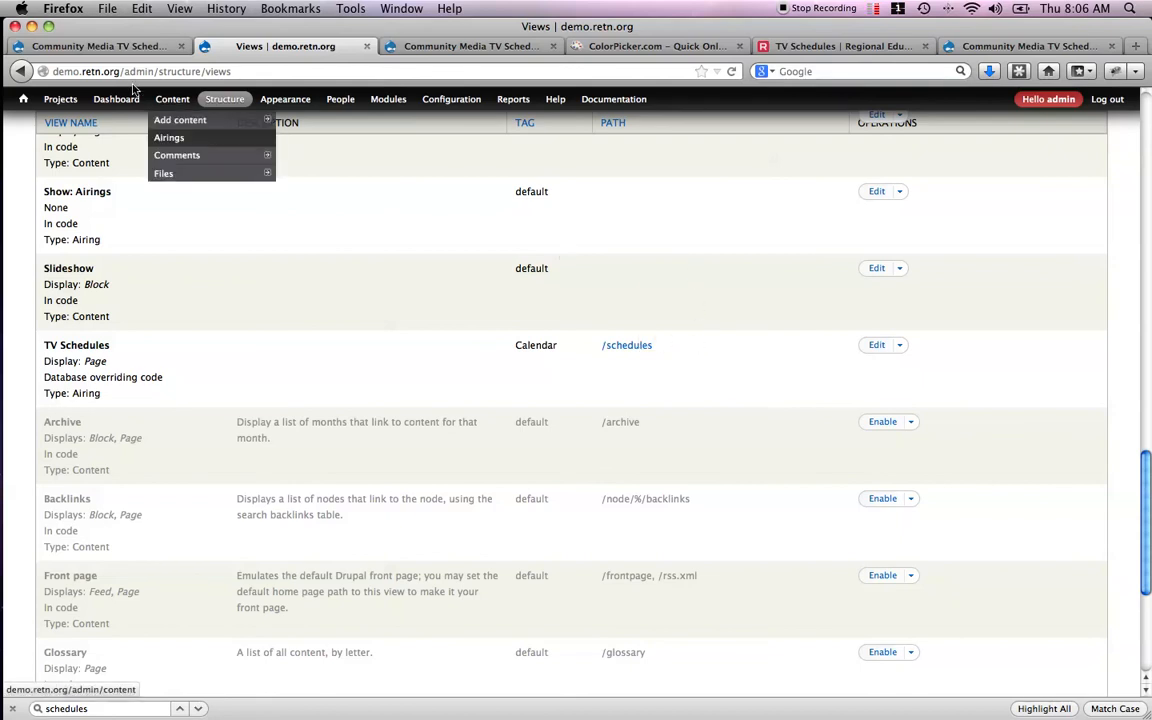